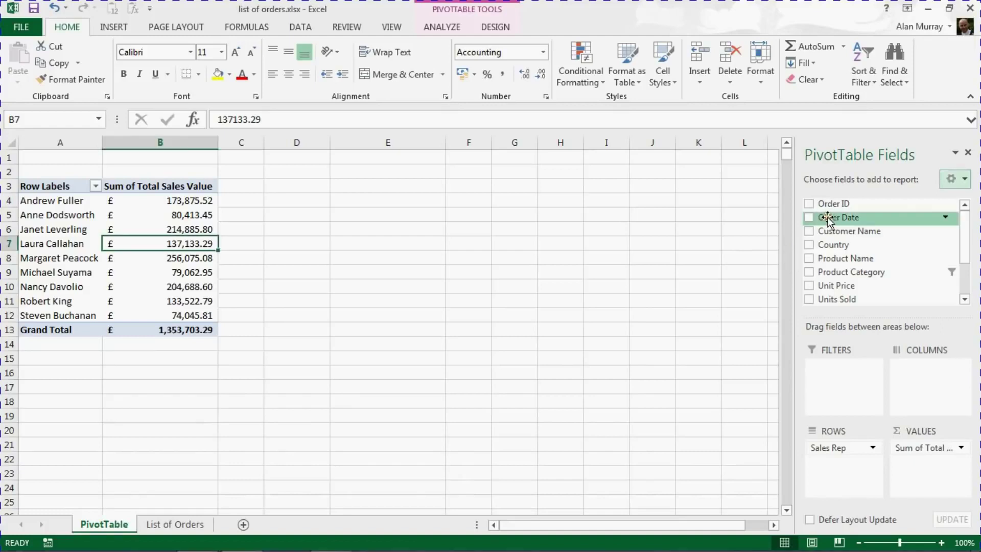
- Add the Order Date field to the PivotTable's rows above Sales Rep and check the individual date rows
{"action": "left_click_drag", "start_coordinate": [829, 220], "coordinate": [834, 450]}
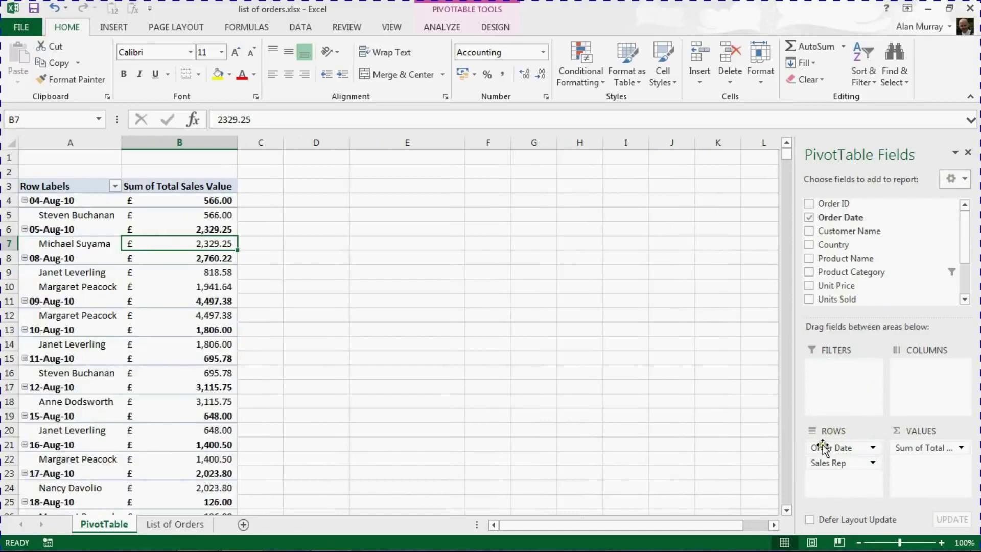
{"action": "left_click", "coordinate": [59, 229]}
{"action": "left_click", "coordinate": [67, 259]}
{"action": "left_click", "coordinate": [69, 301]}
{"action": "left_click", "coordinate": [77, 329]}
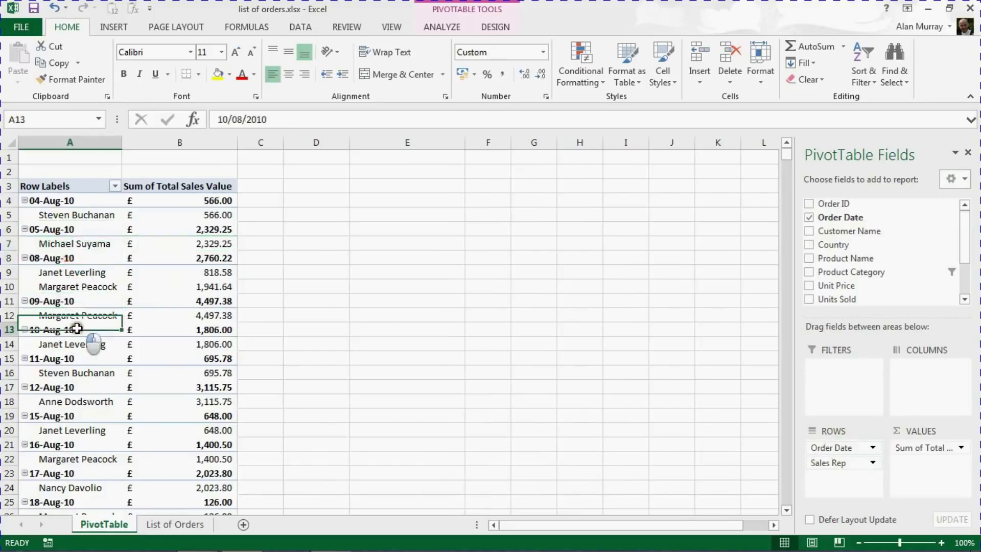
- Group the order dates in the PivotTable by Months and Years
{"action": "right_click", "coordinate": [67, 258]}
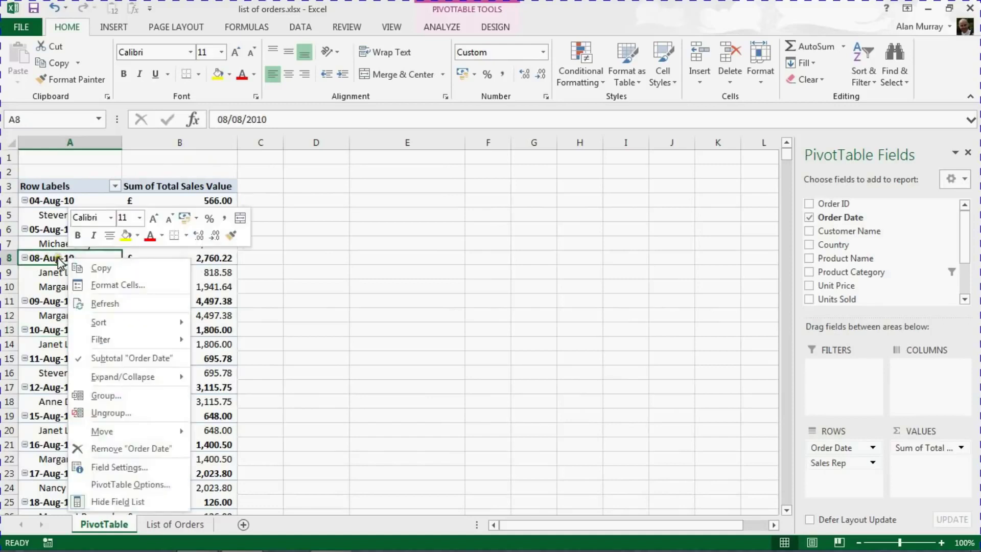
{"action": "left_click", "coordinate": [115, 396]}
{"action": "left_click_drag", "start_coordinate": [114, 286], "coordinate": [340, 203]}
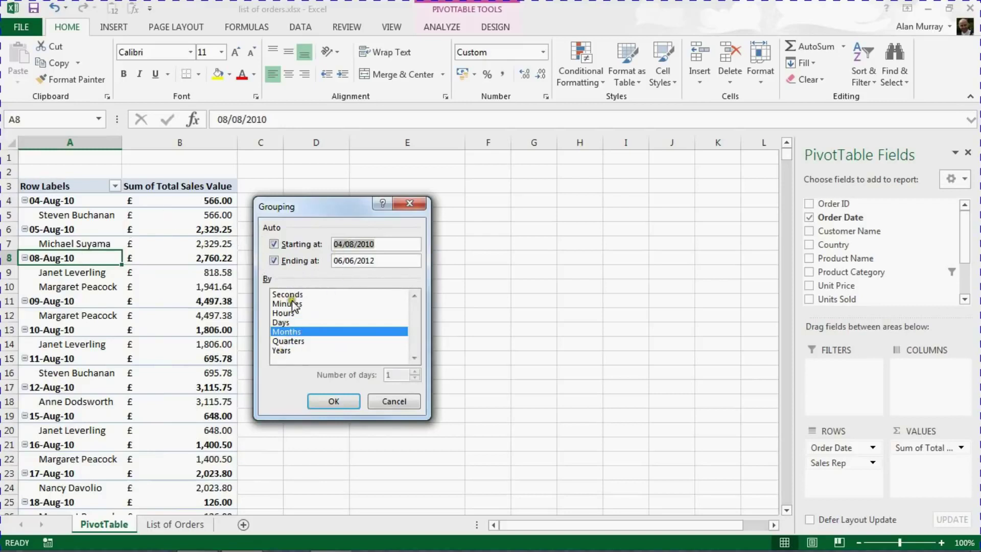
{"action": "left_click", "coordinate": [287, 351]}
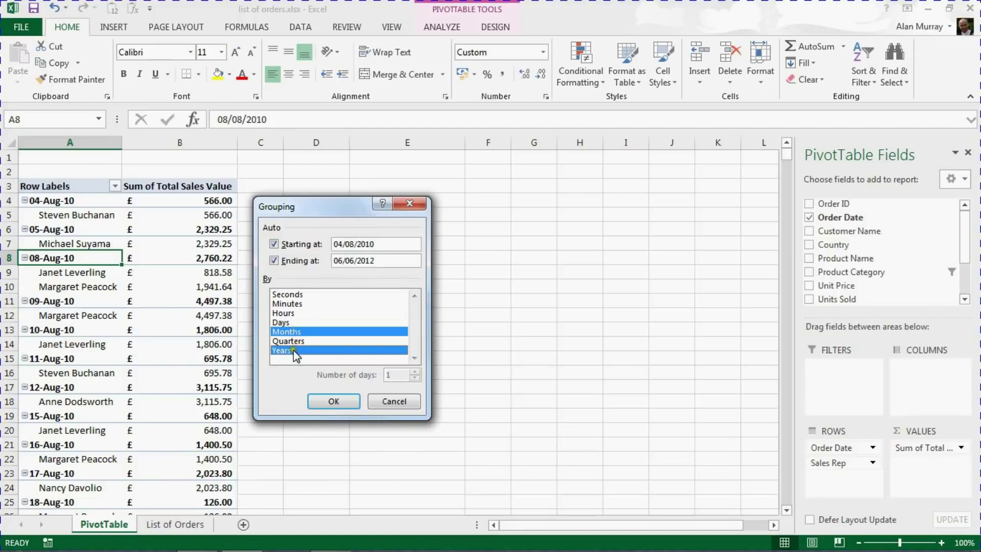
{"action": "left_click", "coordinate": [334, 402]}
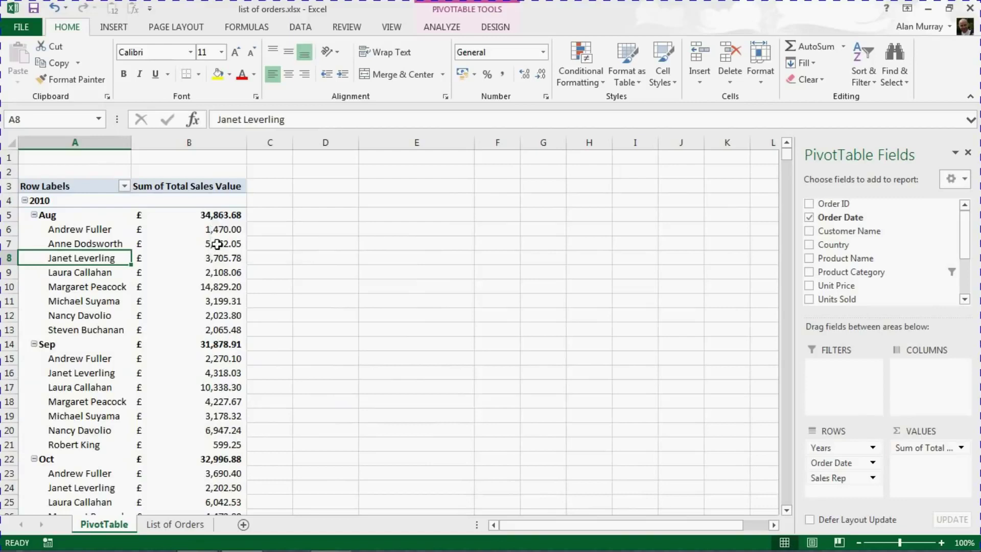
- Examine the 2010 sales for August and September, comparing each month's total with its sales rep values
{"action": "left_click", "coordinate": [45, 197]}
{"action": "left_click_drag", "start_coordinate": [81, 214], "coordinate": [205, 331]}
{"action": "left_click", "coordinate": [224, 214]}
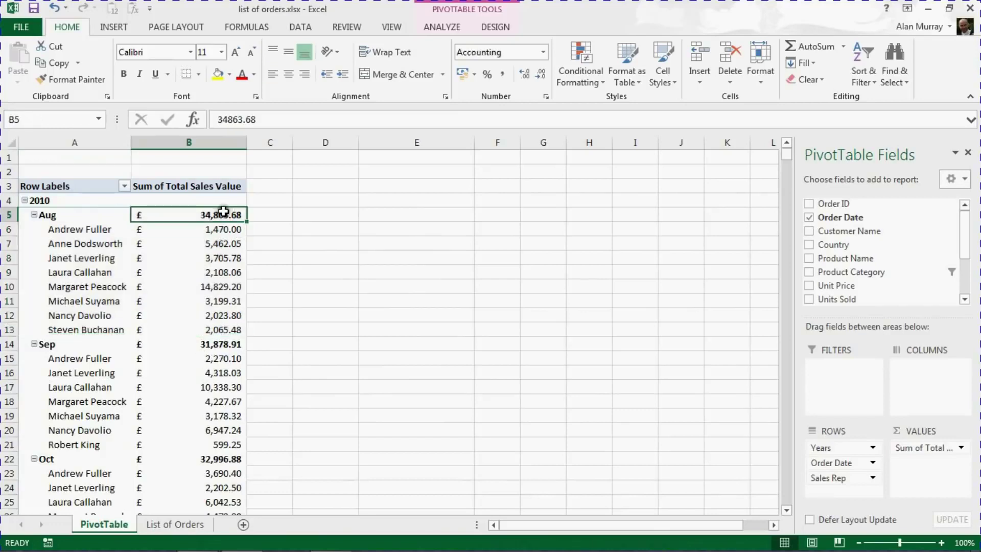
{"action": "left_click_drag", "start_coordinate": [224, 230], "coordinate": [228, 332]}
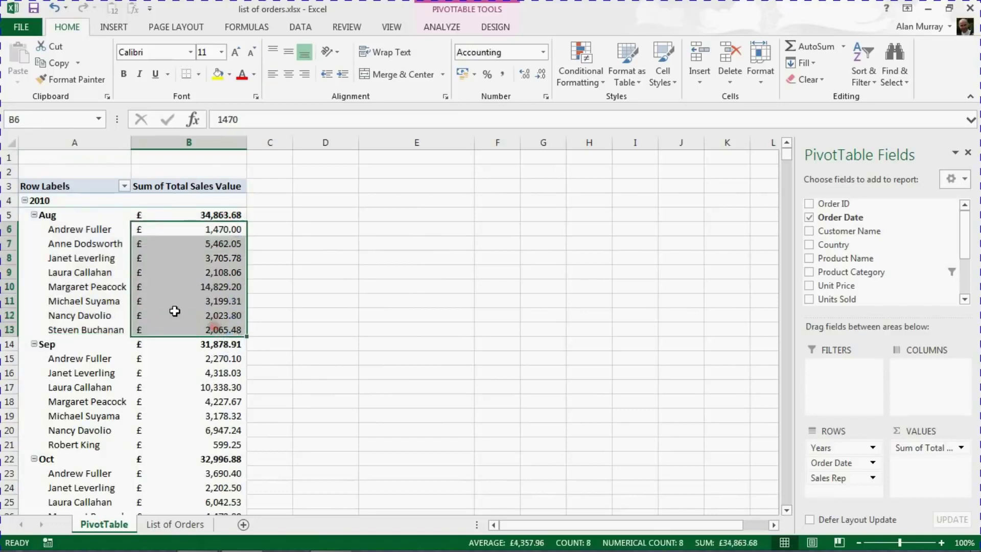
{"action": "left_click", "coordinate": [201, 344]}
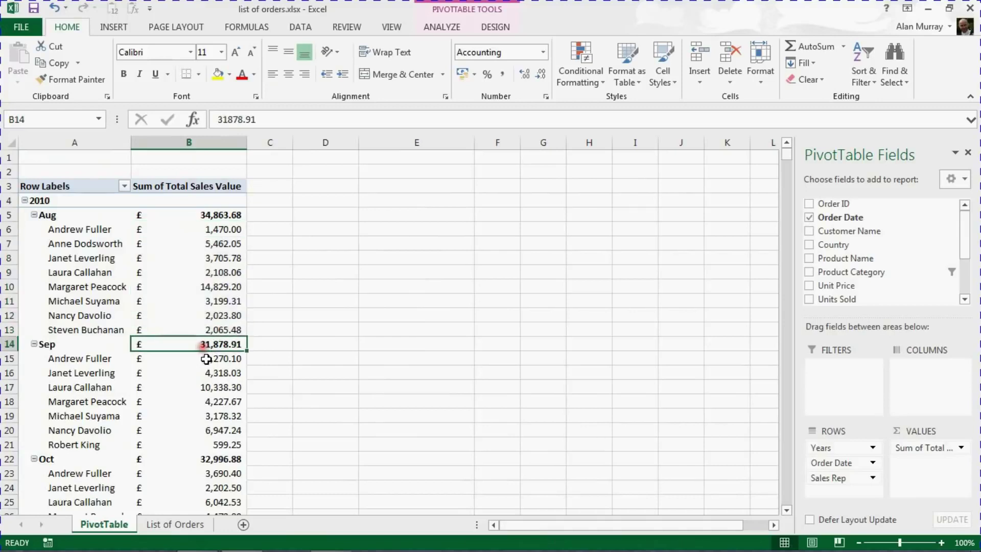
{"action": "left_click", "coordinate": [206, 359]}
{"action": "left_click_drag", "start_coordinate": [206, 359], "coordinate": [208, 444]}
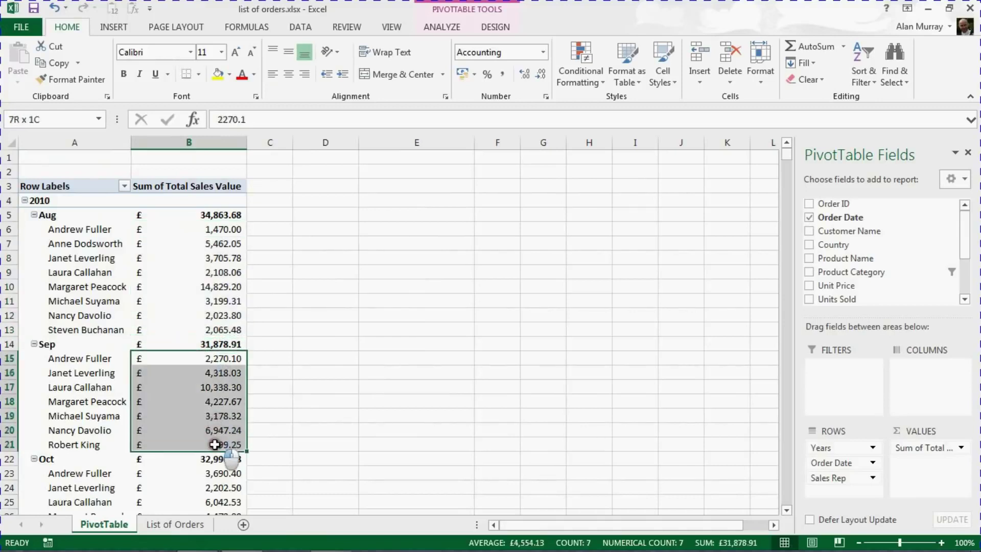
{"action": "left_click", "coordinate": [192, 400]}
{"action": "mouse_move", "coordinate": [192, 400]}
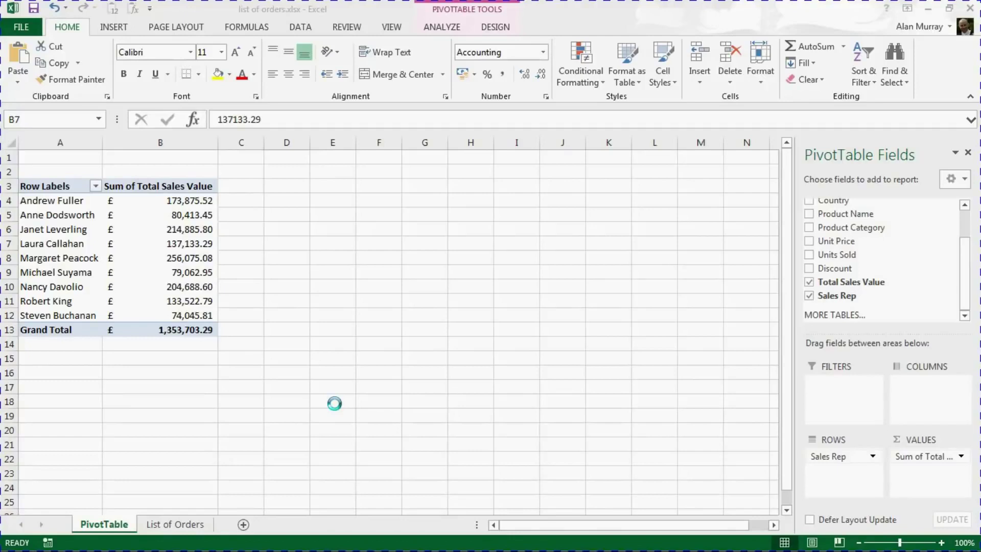
- Examine each sales rep's total sales value against the grand total in the ungrouped PivotTable
{"action": "left_click", "coordinate": [195, 201]}
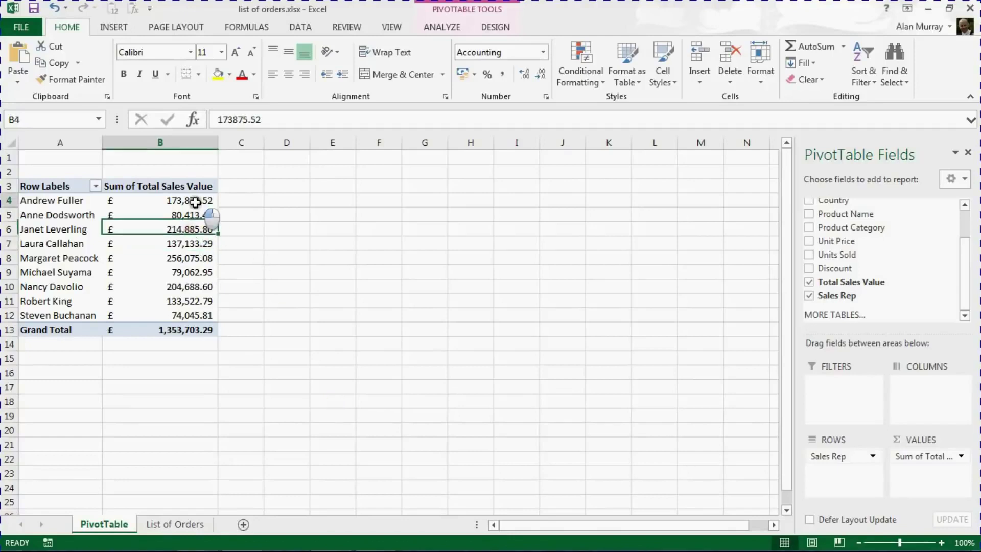
{"action": "left_click_drag", "start_coordinate": [195, 202], "coordinate": [198, 314]}
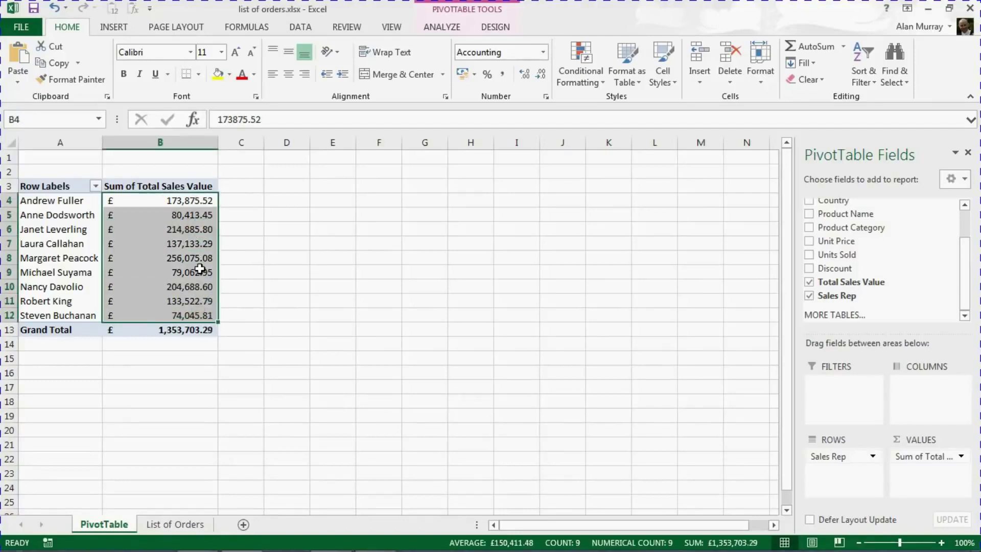
{"action": "left_click", "coordinate": [199, 335]}
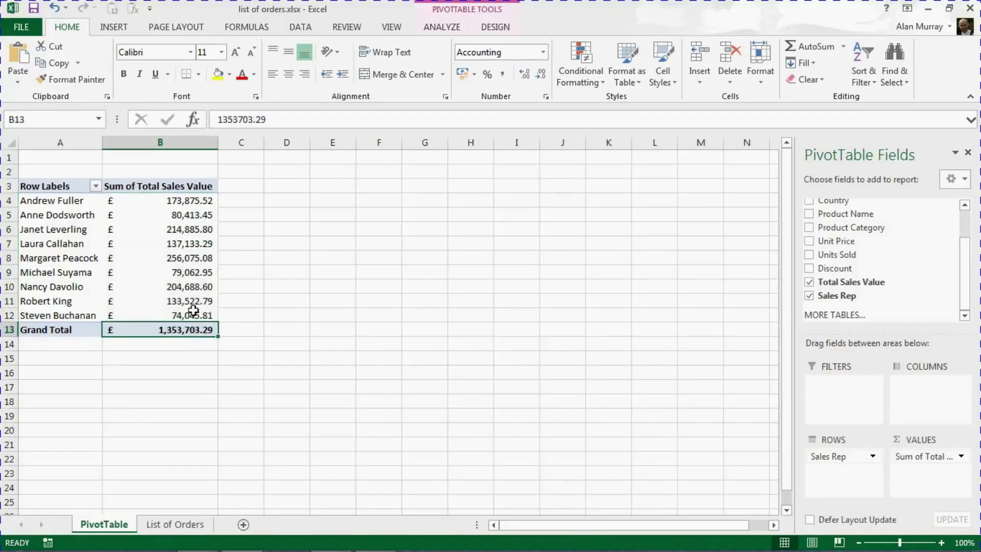
{"action": "left_click_drag", "start_coordinate": [189, 201], "coordinate": [190, 314]}
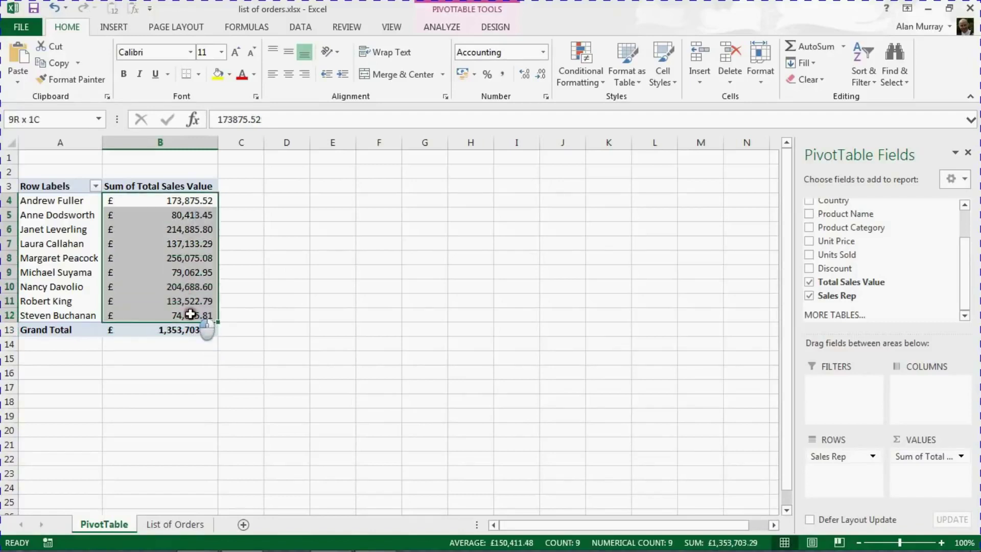
{"action": "left_click", "coordinate": [172, 258]}
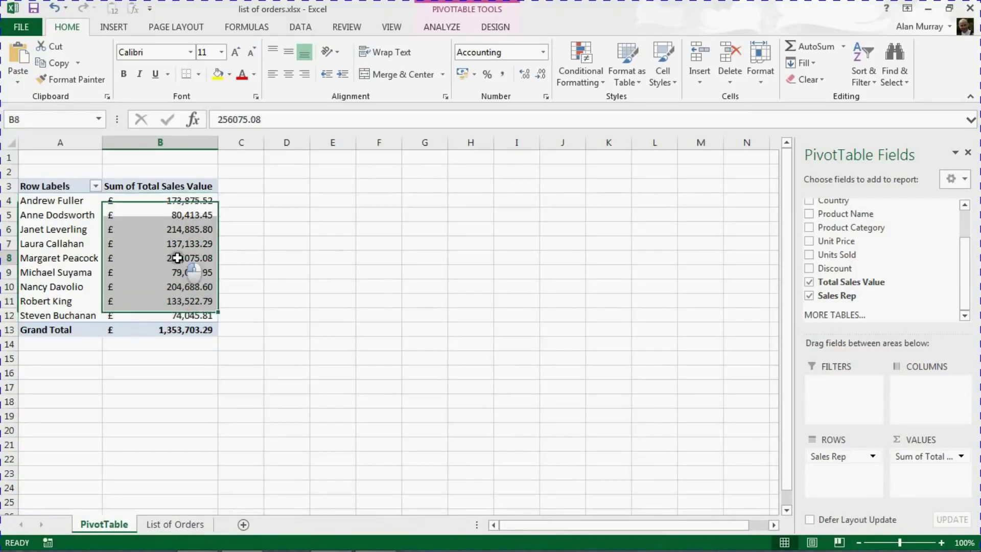
{"action": "left_click", "coordinate": [78, 259]}
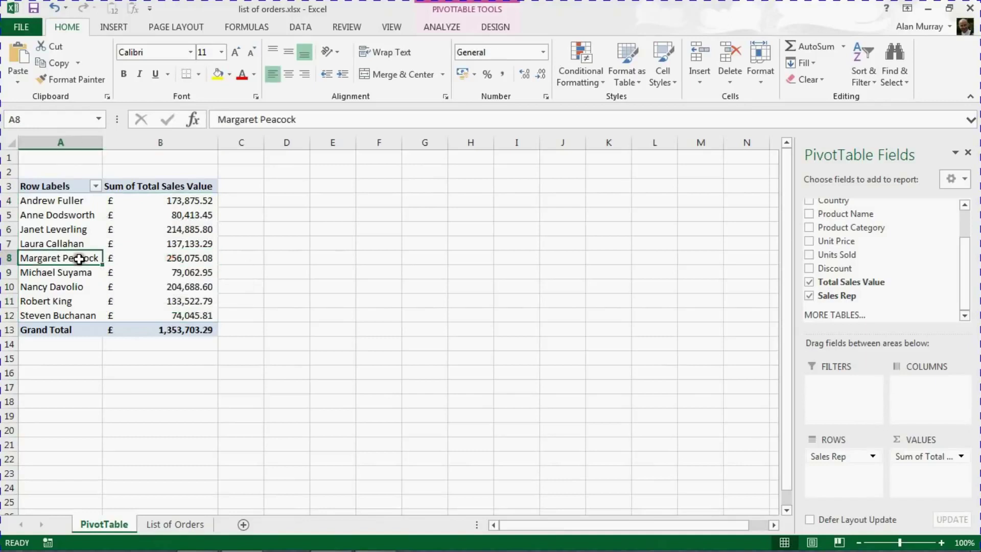
{"action": "left_click", "coordinate": [160, 260]}
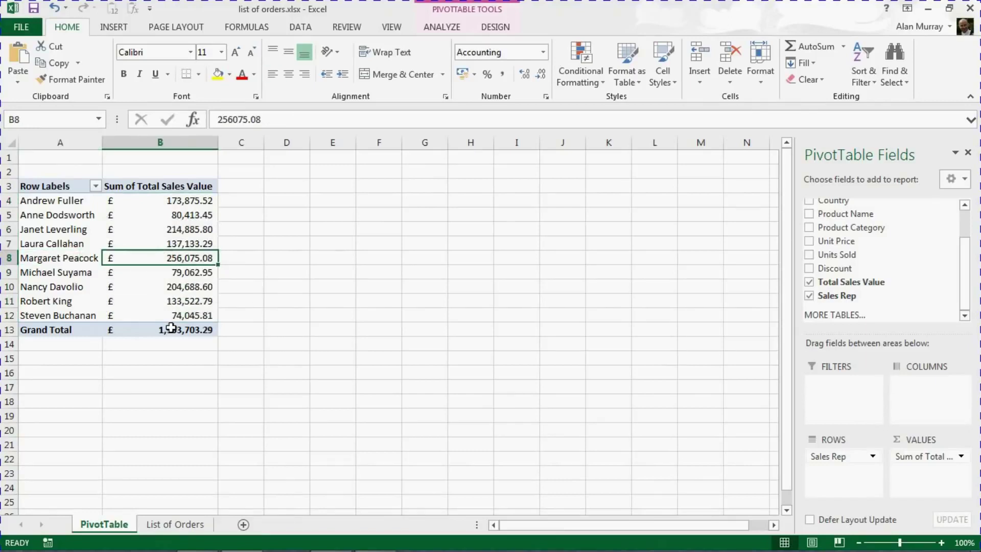
{"action": "left_click", "coordinate": [182, 278]}
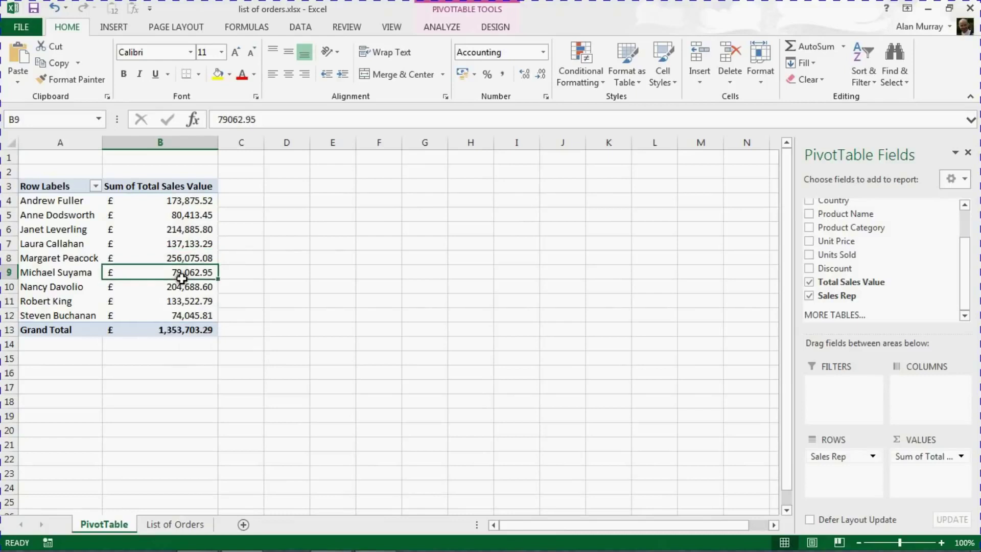
- Open the value field settings for Sum of Total Sales Value and move the dialog clear of the PivotTable
{"action": "right_click", "coordinate": [197, 246]}
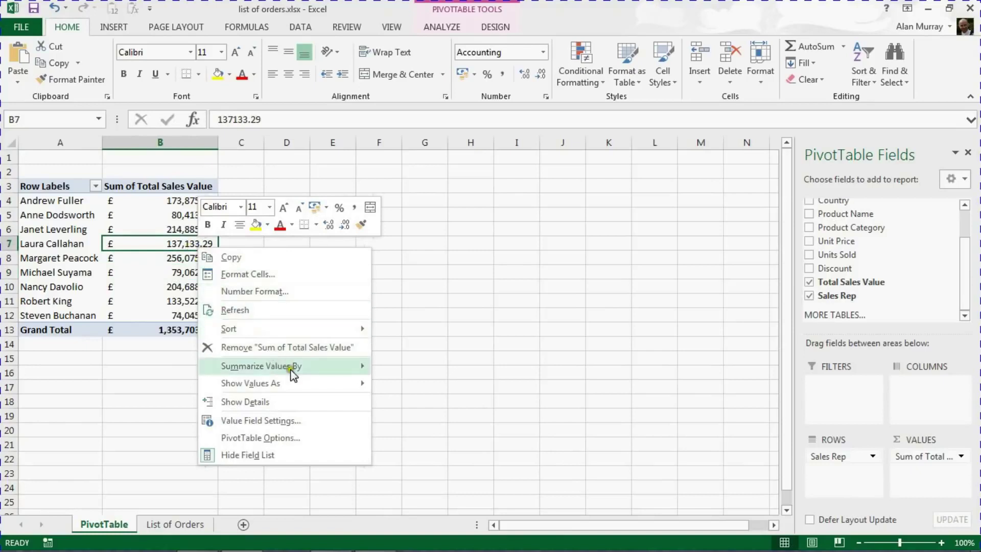
{"action": "mouse_move", "coordinate": [309, 387]}
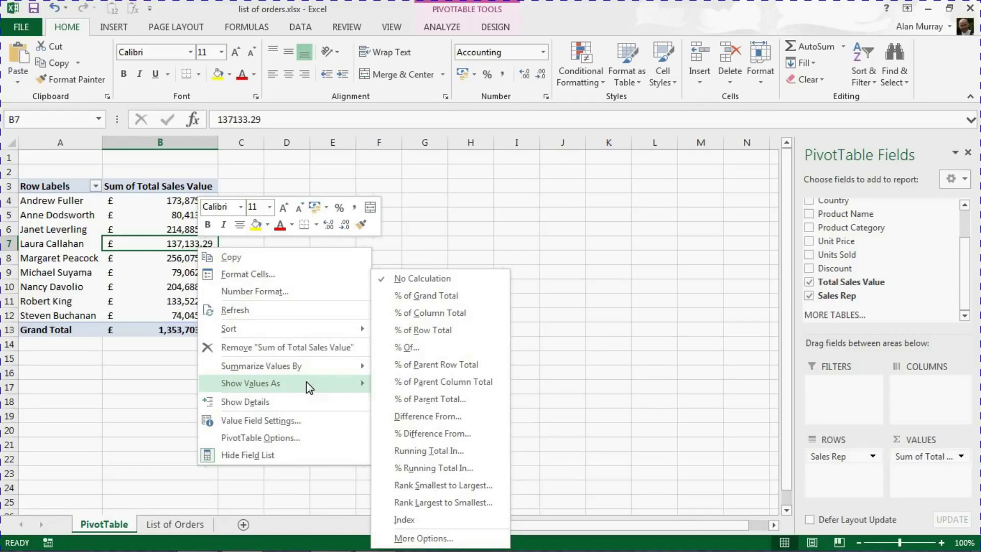
{"action": "left_click", "coordinate": [308, 427]}
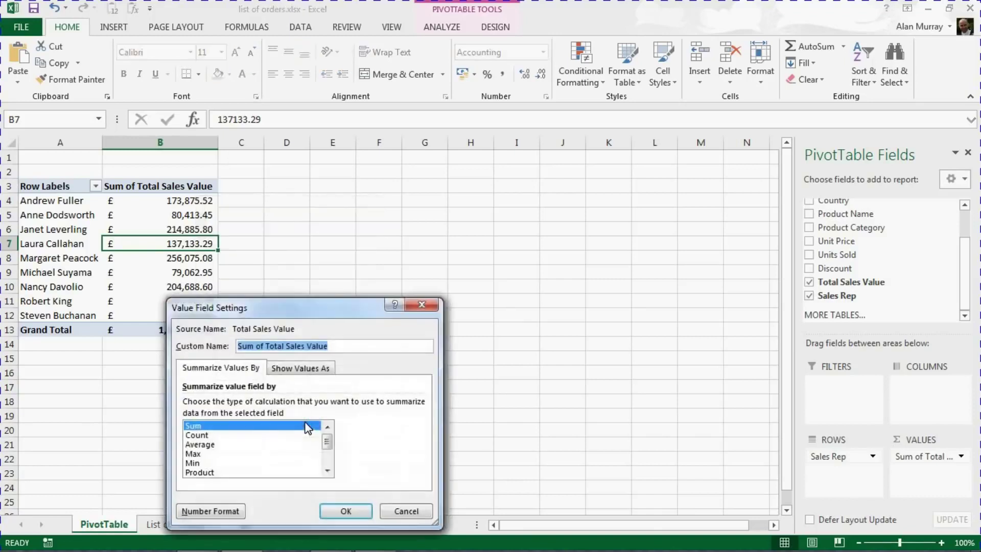
{"action": "left_click_drag", "start_coordinate": [296, 309], "coordinate": [383, 179]}
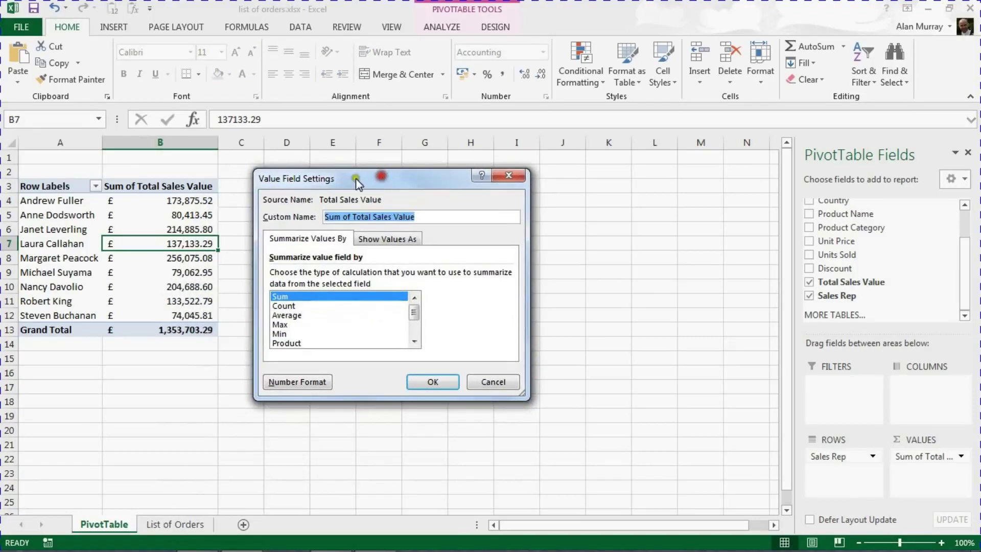
- Try the Count, Average, Max and Min summary functions for the value field, and return it to Sum
{"action": "left_click", "coordinate": [284, 307]}
{"action": "left_click", "coordinate": [286, 316]}
{"action": "left_click", "coordinate": [286, 326]}
{"action": "left_click", "coordinate": [288, 334]}
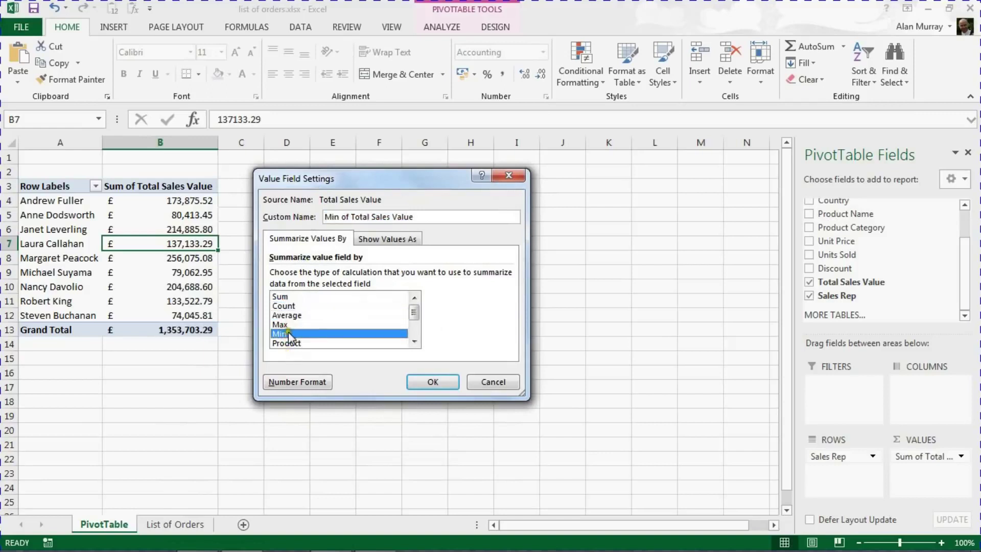
{"action": "left_click", "coordinate": [285, 298]}
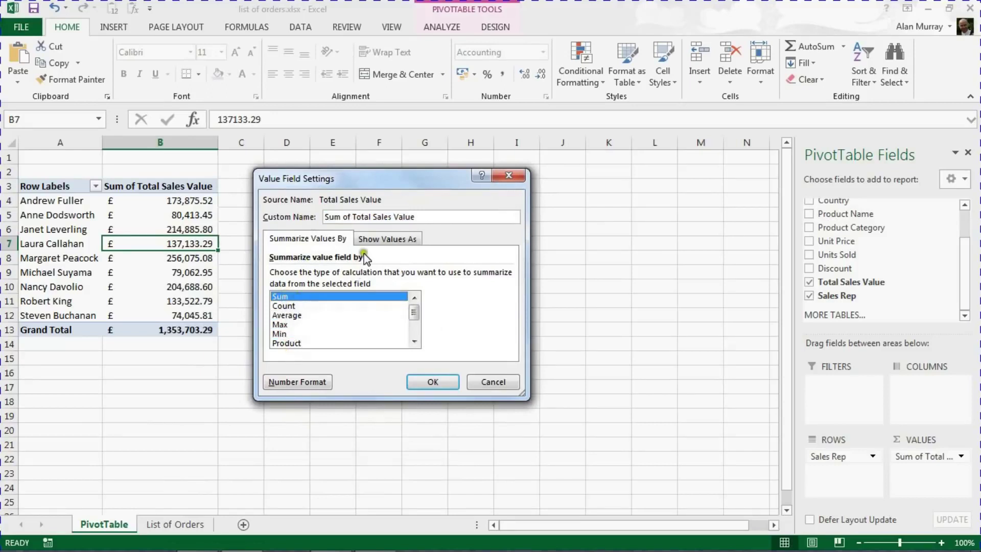
- Show the total sales values as % of Column Total and check the sales reps' shares
{"action": "left_click", "coordinate": [375, 240]}
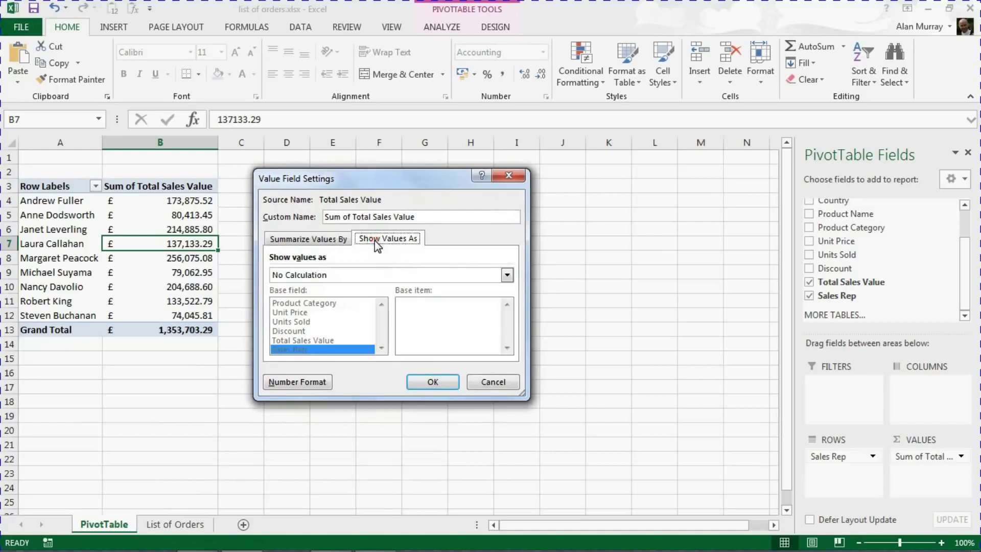
{"action": "left_click", "coordinate": [375, 275]}
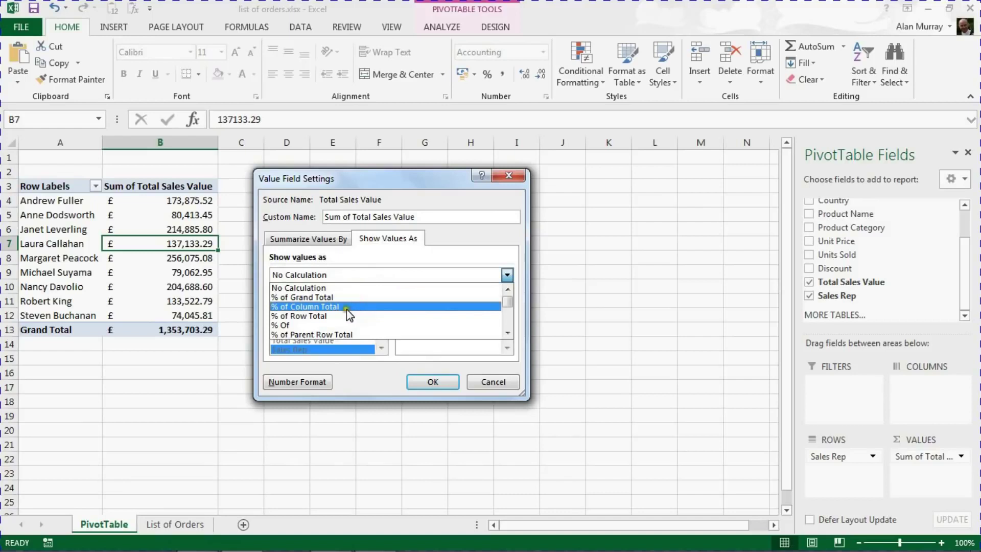
{"action": "mouse_move", "coordinate": [506, 301]}
{"action": "left_mouse_down"}
{"action": "mouse_move", "coordinate": [506, 331]}
{"action": "mouse_move", "coordinate": [506, 301]}
{"action": "left_mouse_up"}
{"action": "left_click", "coordinate": [292, 306]}
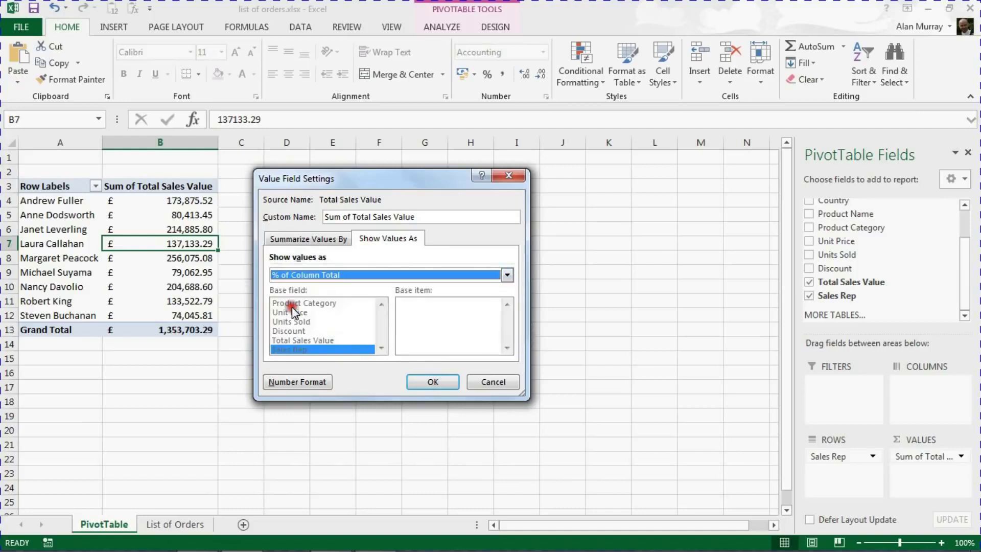
{"action": "left_click", "coordinate": [419, 387]}
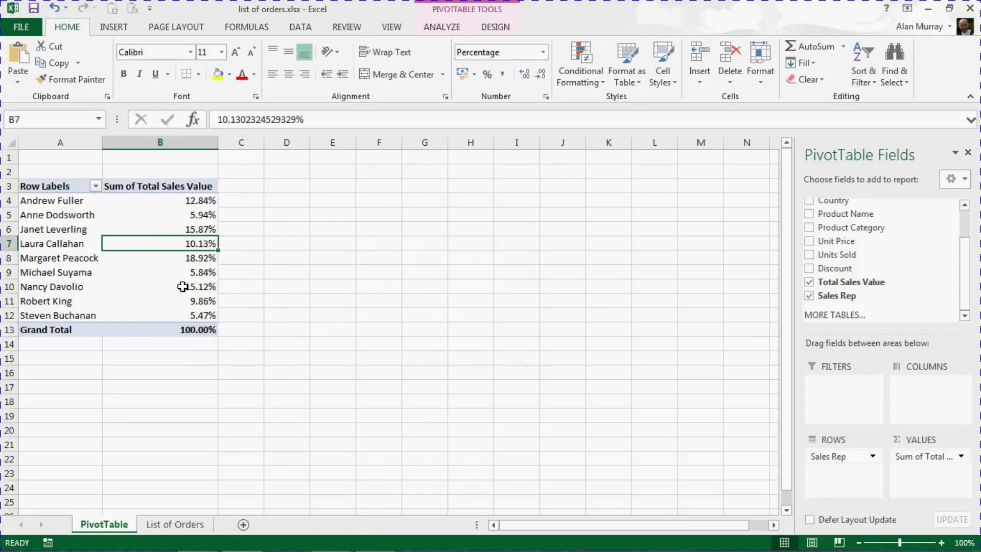
{"action": "left_click_drag", "start_coordinate": [61, 258], "coordinate": [179, 258]}
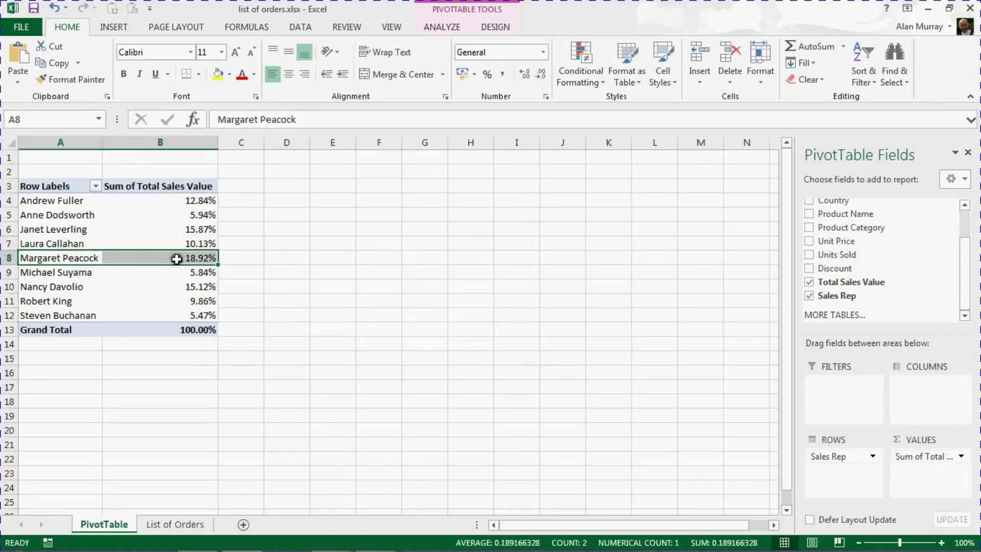
{"action": "mouse_move", "coordinate": [180, 279]}
{"action": "left_click", "coordinate": [207, 243]}
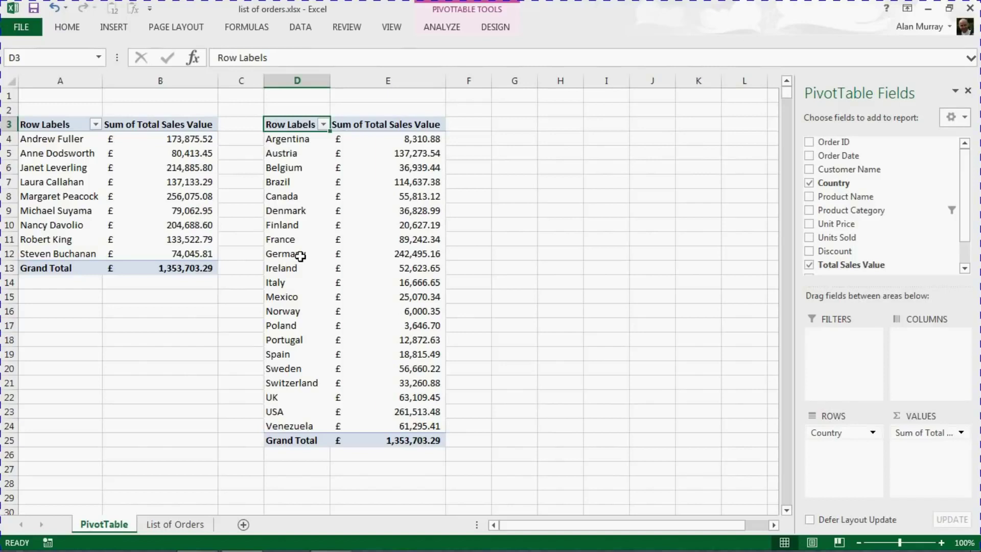
- Insert a Product Category slicer for the sales rep PivotTable and place it beside the country PivotTable
{"action": "left_click_drag", "start_coordinate": [77, 124], "coordinate": [199, 259]}
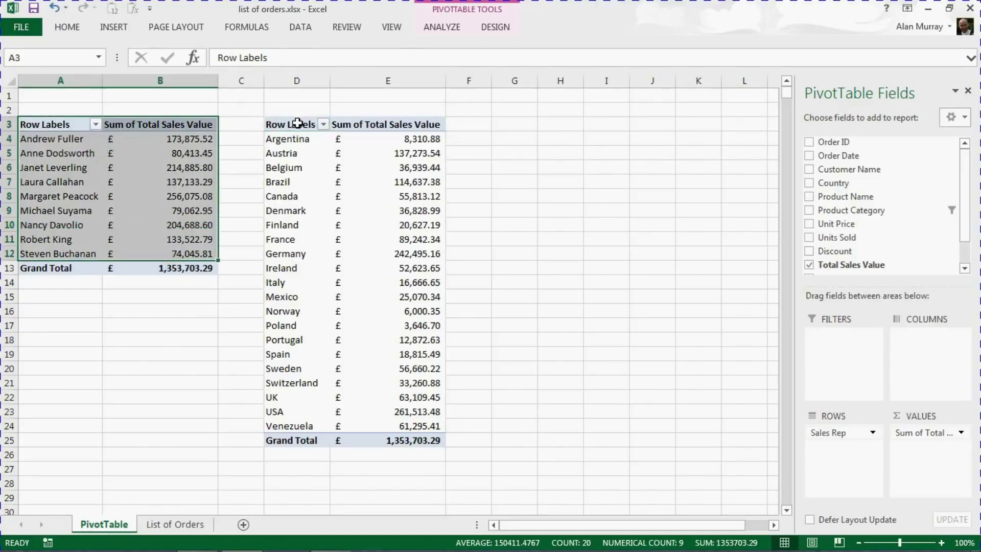
{"action": "left_click_drag", "start_coordinate": [298, 123], "coordinate": [412, 361]}
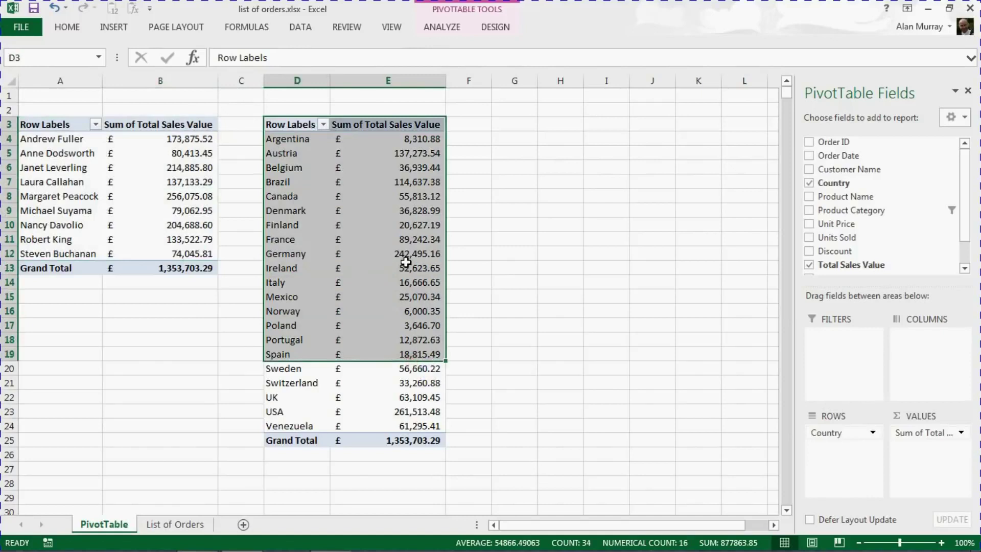
{"action": "left_click", "coordinate": [189, 186]}
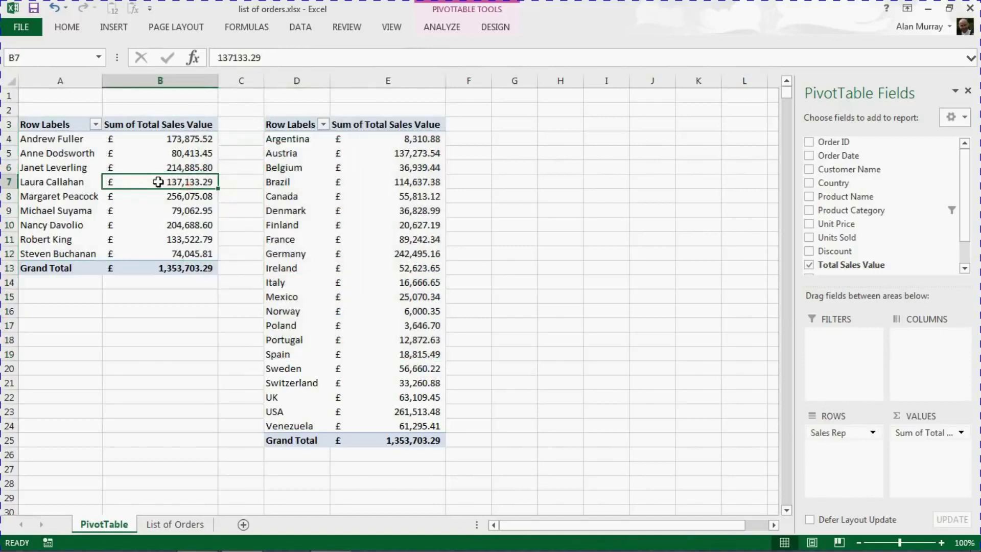
{"action": "left_click", "coordinate": [440, 28]}
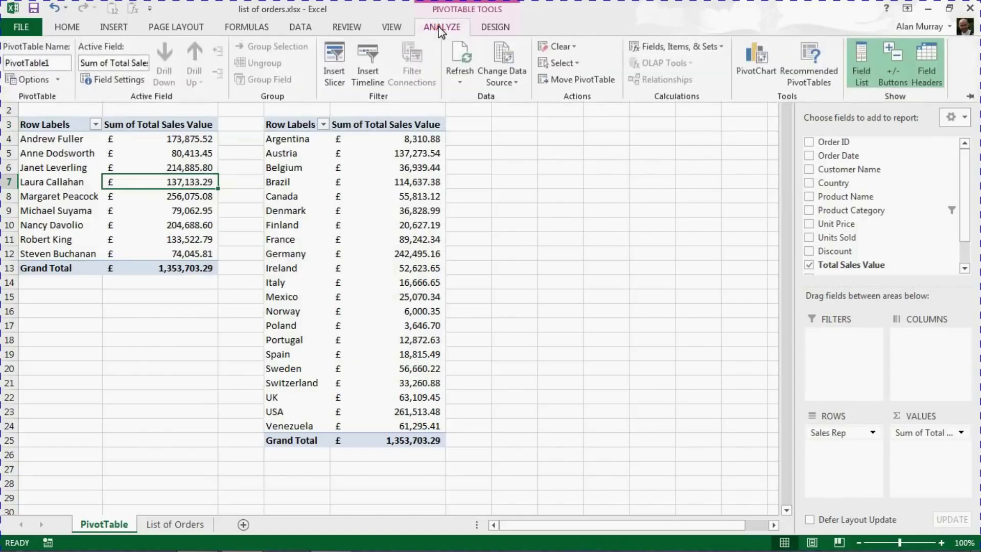
{"action": "left_click", "coordinate": [333, 66]}
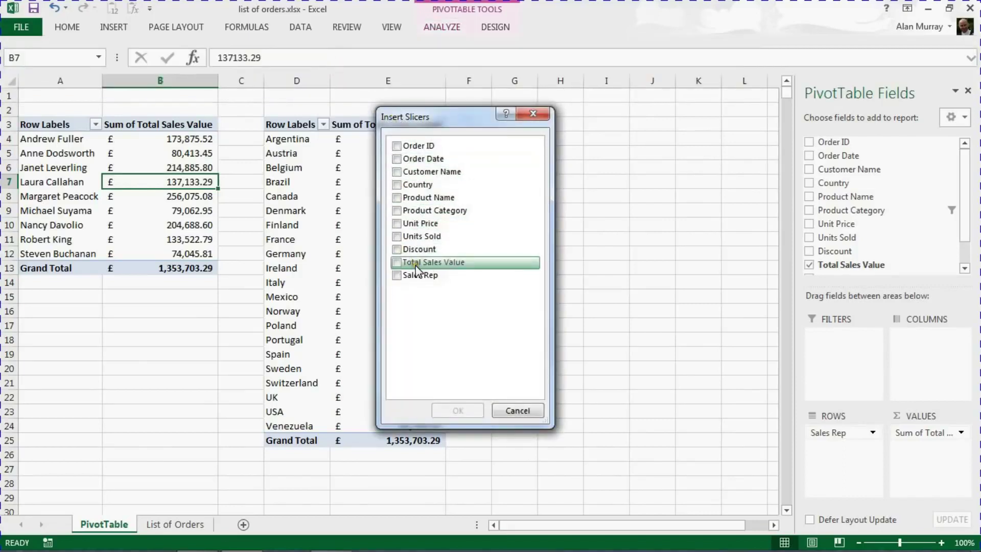
{"action": "left_click", "coordinate": [396, 211]}
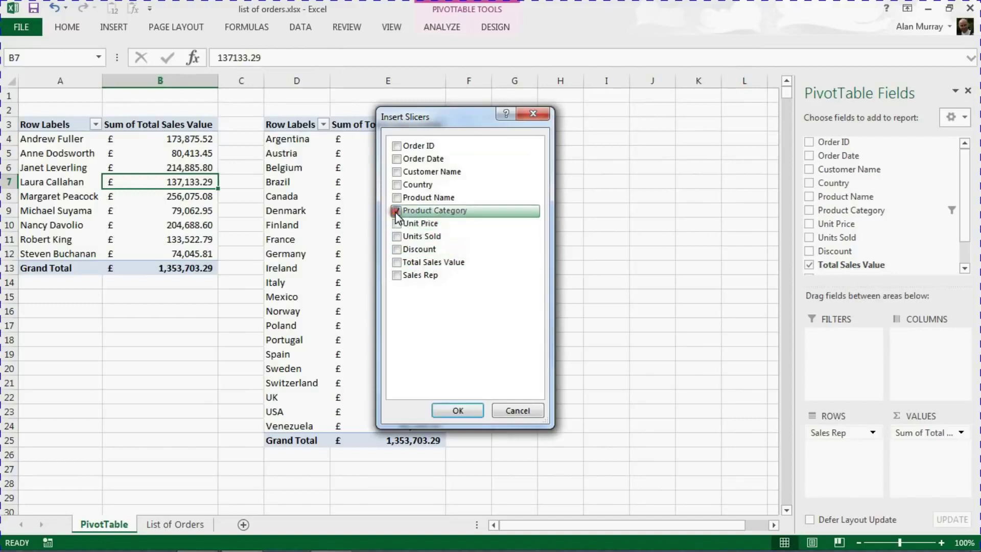
{"action": "left_click", "coordinate": [466, 412]}
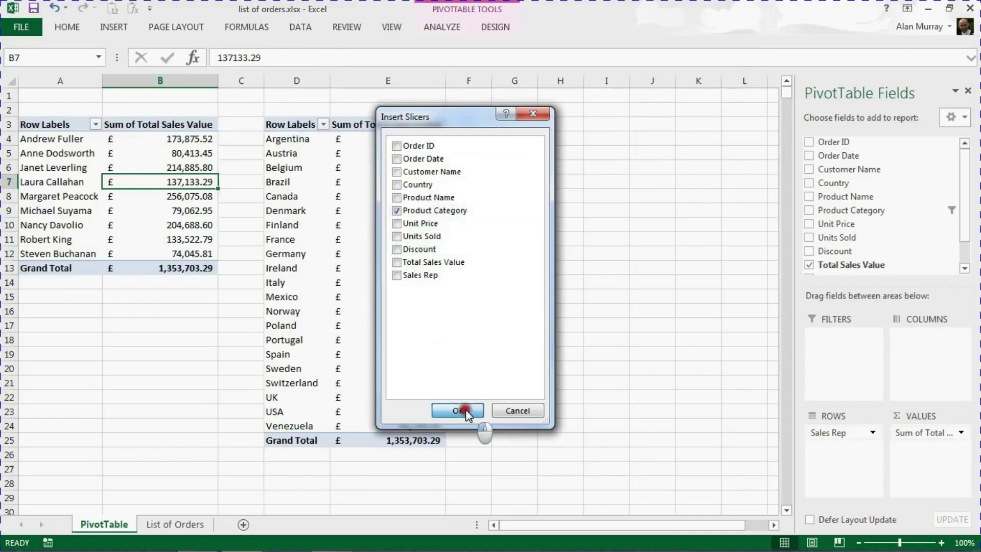
{"action": "left_click_drag", "start_coordinate": [434, 223], "coordinate": [586, 118]}
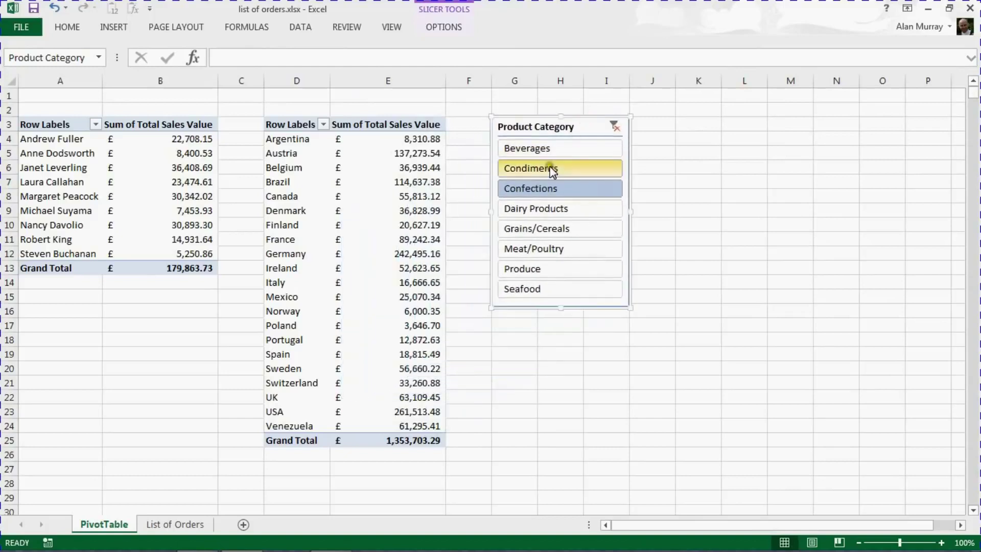
- Filter the sales rep PivotTable with the slicer by Grains/Cereals, Meat/Poultry and Seafood in turn
{"action": "left_click", "coordinate": [551, 235]}
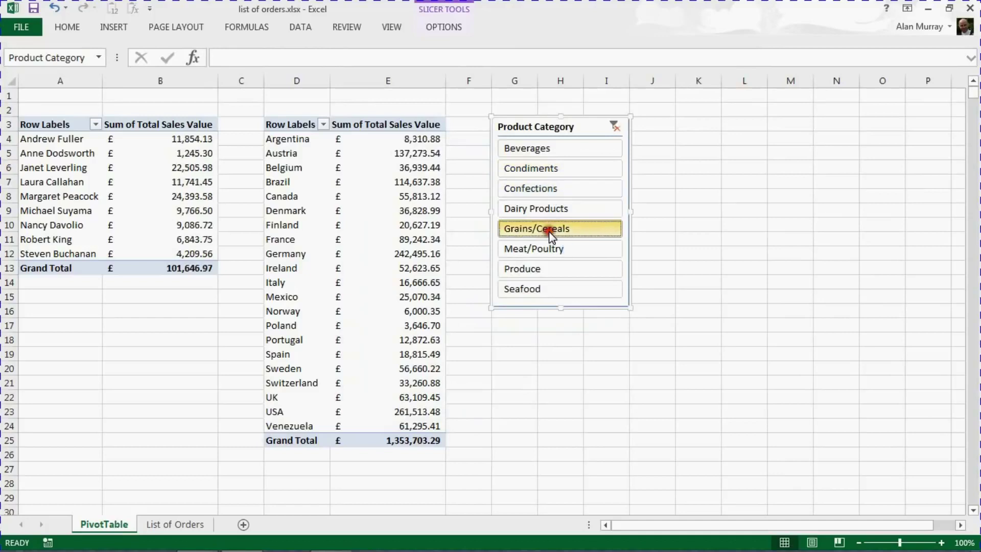
{"action": "left_click", "coordinate": [566, 251]}
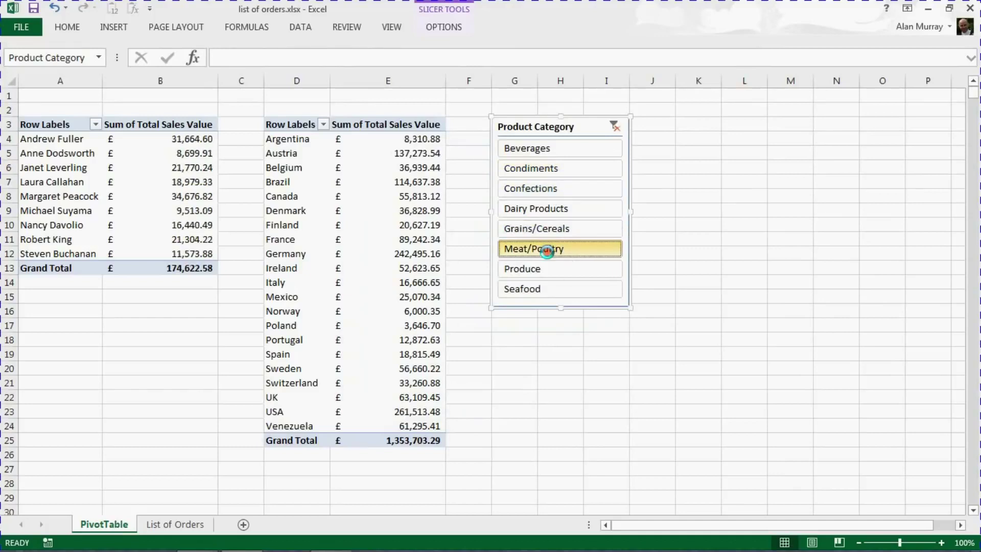
{"action": "left_click", "coordinate": [524, 289]}
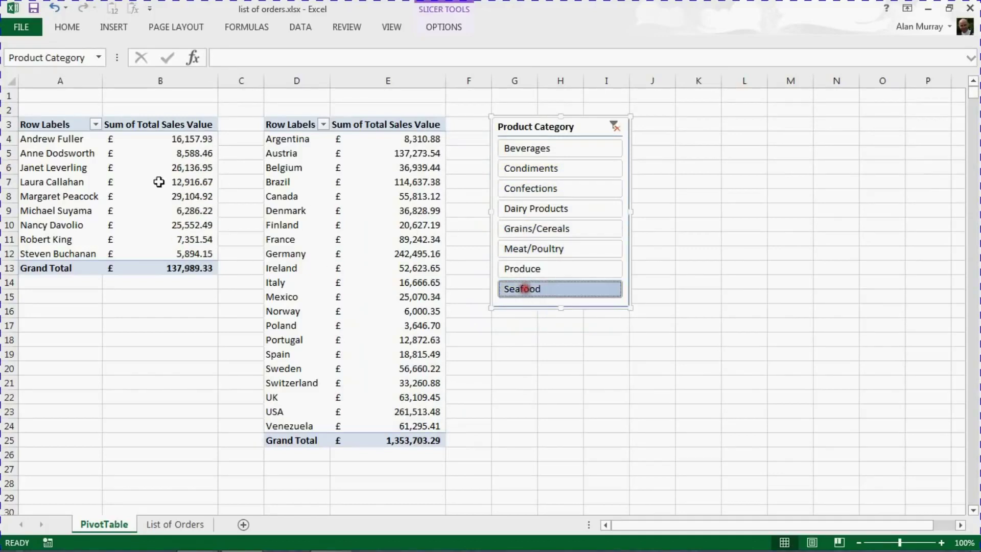
- Filter the sales rep PivotTable by Confections, Meat/Poultry and Produce together, and clear the slicer filter
{"action": "left_click", "coordinate": [521, 190]}
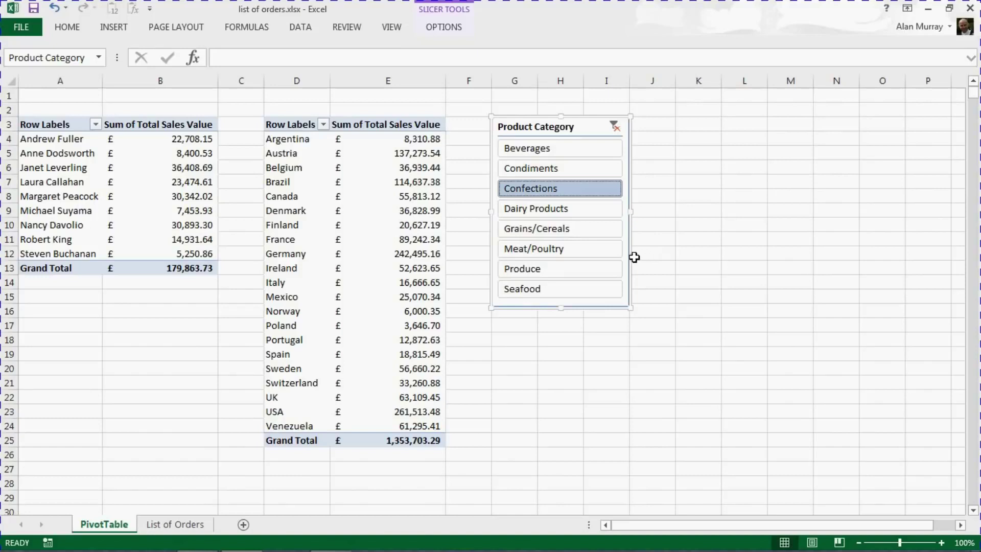
{"action": "left_click", "coordinate": [564, 249], "text": "ctrl"}
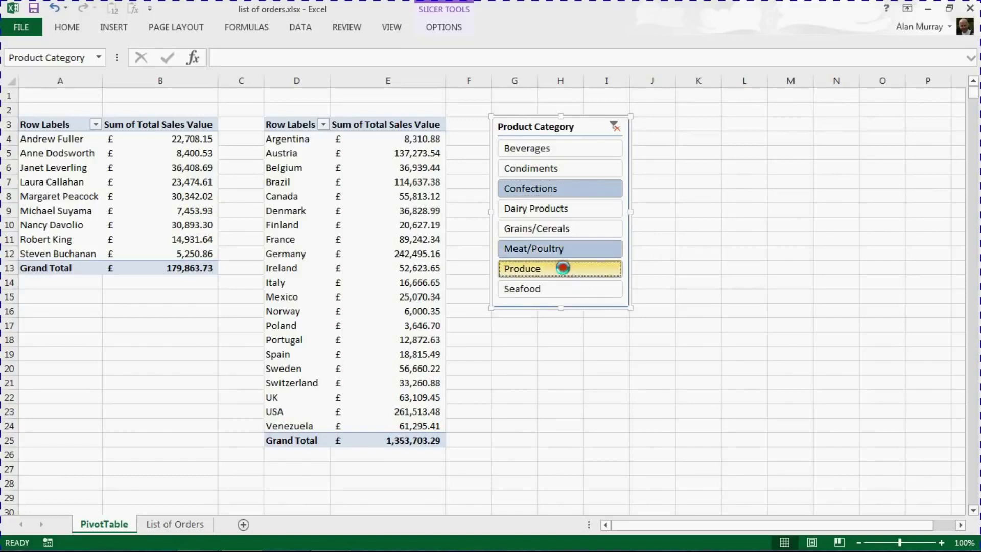
{"action": "left_click", "coordinate": [565, 269], "text": "ctrl"}
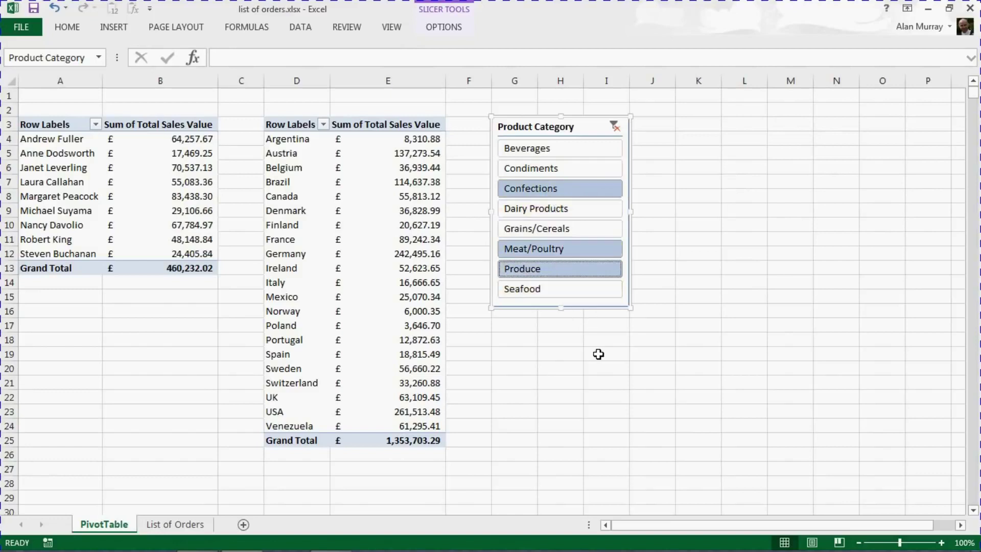
{"action": "left_click", "coordinate": [615, 128]}
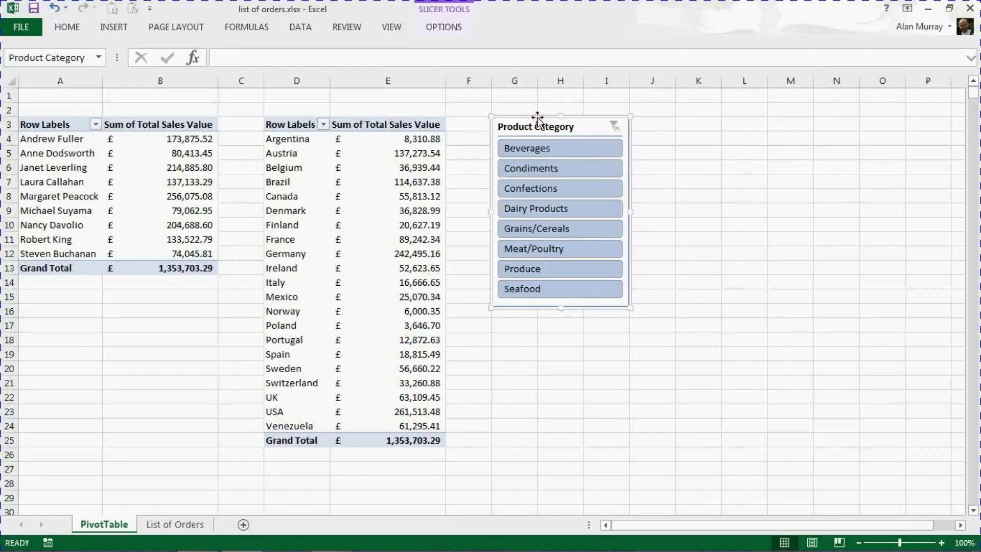
- Connect the Product Category slicer to both PivotTable1 and PivotTable2 through its report connections
{"action": "left_click", "coordinate": [443, 26]}
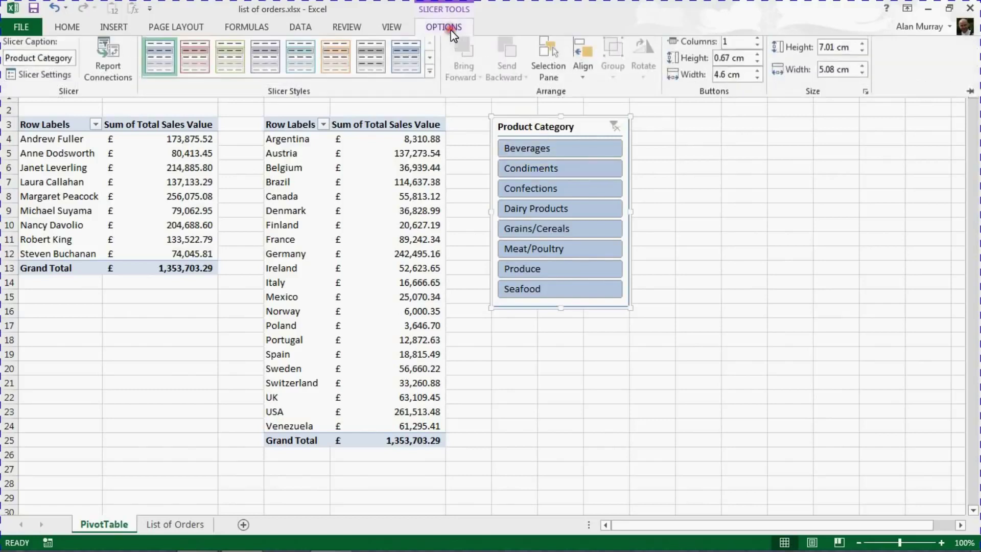
{"action": "left_click", "coordinate": [109, 61]}
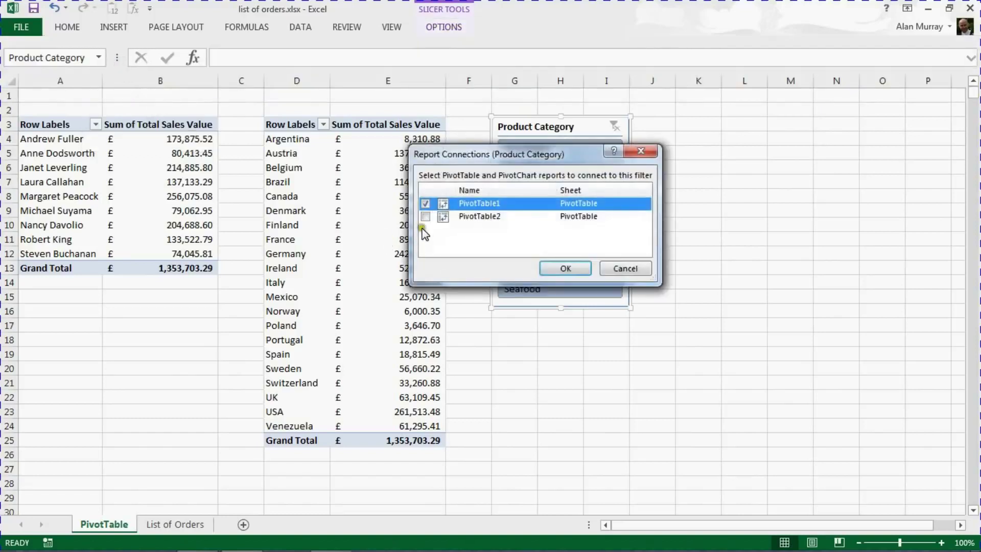
{"action": "left_click", "coordinate": [426, 217]}
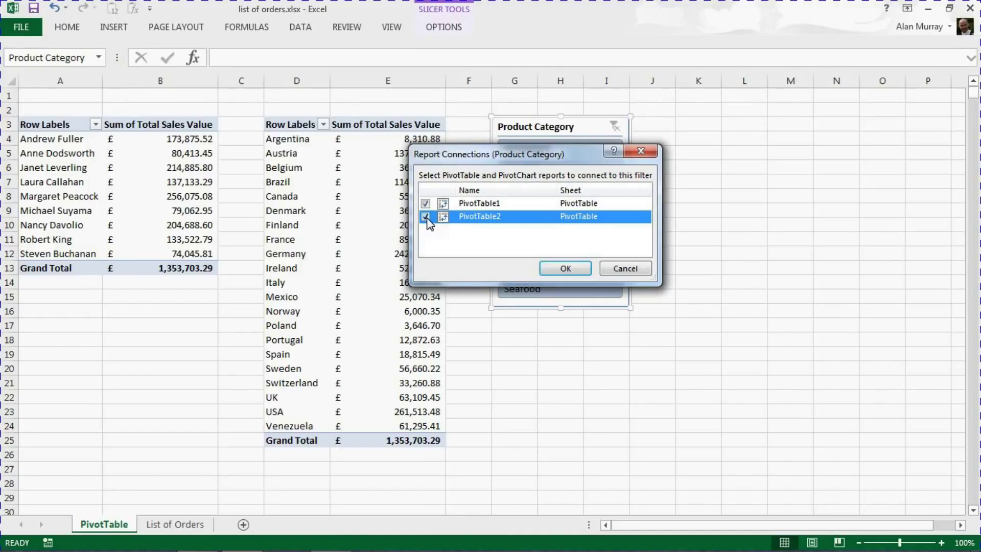
{"action": "left_click", "coordinate": [579, 213]}
{"action": "left_click", "coordinate": [426, 204]}
{"action": "left_click", "coordinate": [558, 268]}
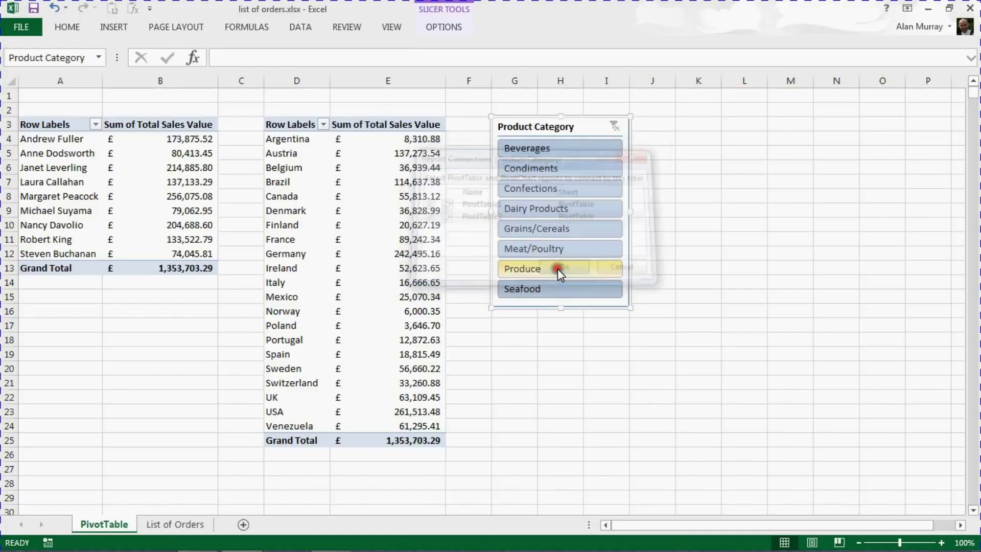
- Filter both PivotTables by Dairy Products, Produce and Seafood in turn, and add Meat/Poultry and Dairy Products to the Seafood selection
{"action": "left_click", "coordinate": [546, 209]}
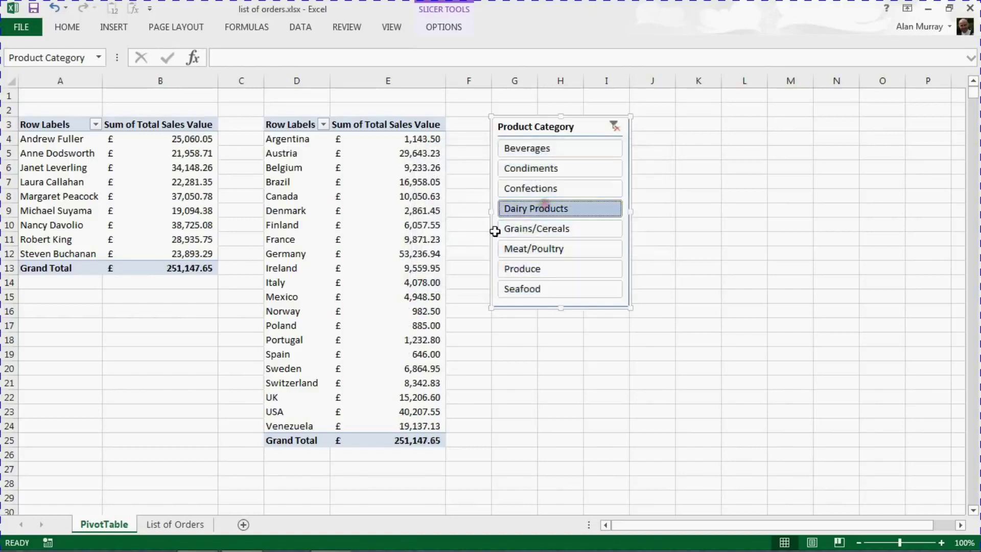
{"action": "left_click", "coordinate": [514, 271]}
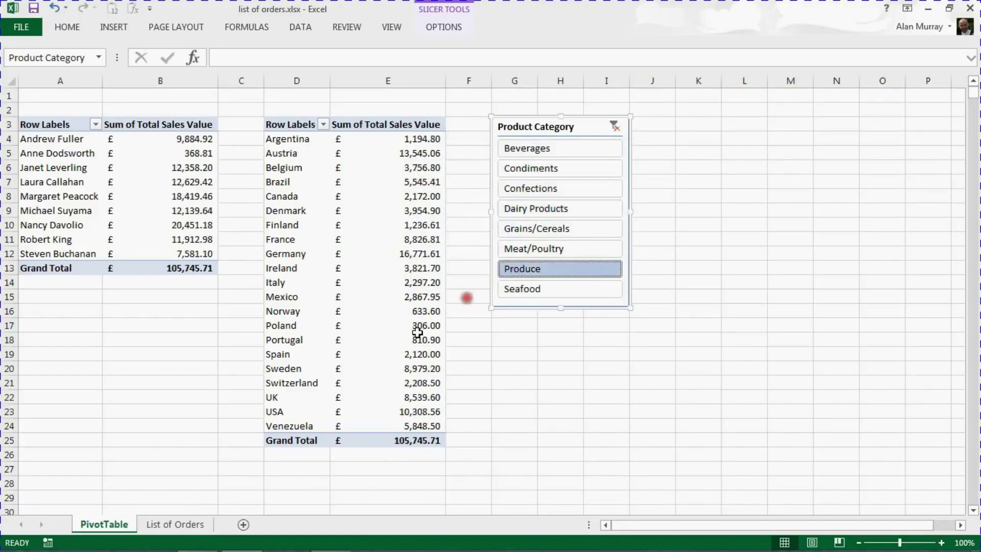
{"action": "left_click", "coordinate": [520, 290]}
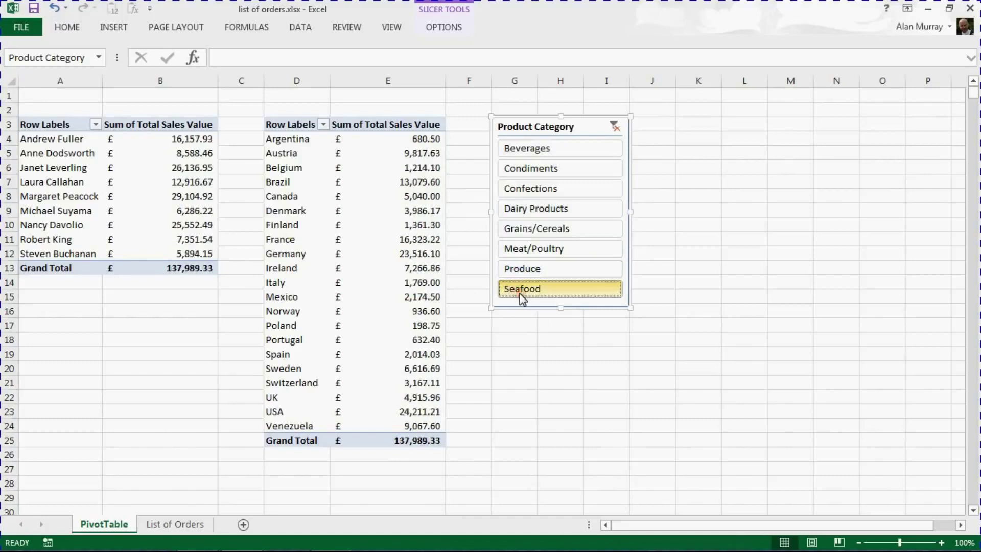
{"action": "left_click", "coordinate": [538, 253]}
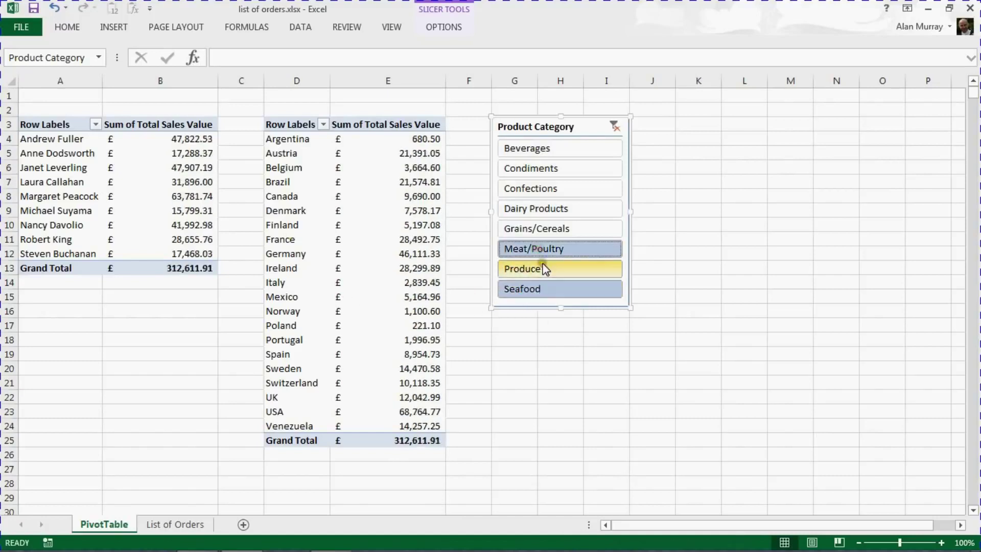
{"action": "left_click", "coordinate": [548, 208]}
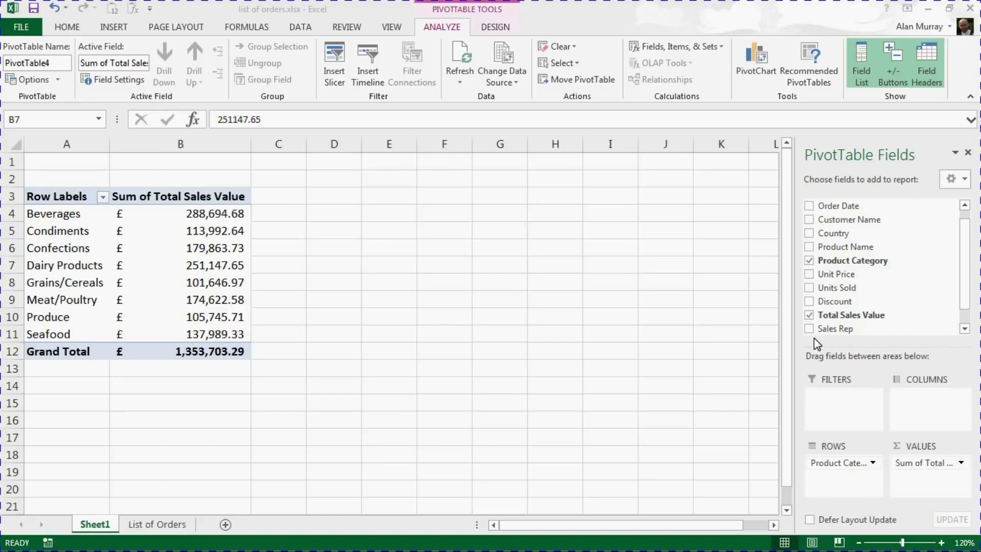
- Examine the total sales value of each product category in the PivotTable on Sheet1
{"action": "left_click", "coordinate": [205, 248]}
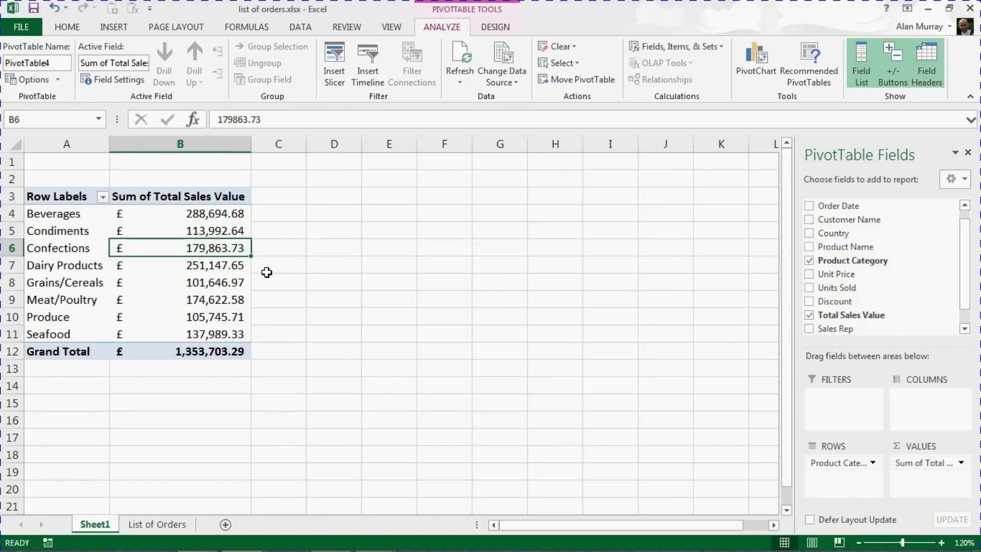
{"action": "left_click_drag", "start_coordinate": [236, 211], "coordinate": [240, 334]}
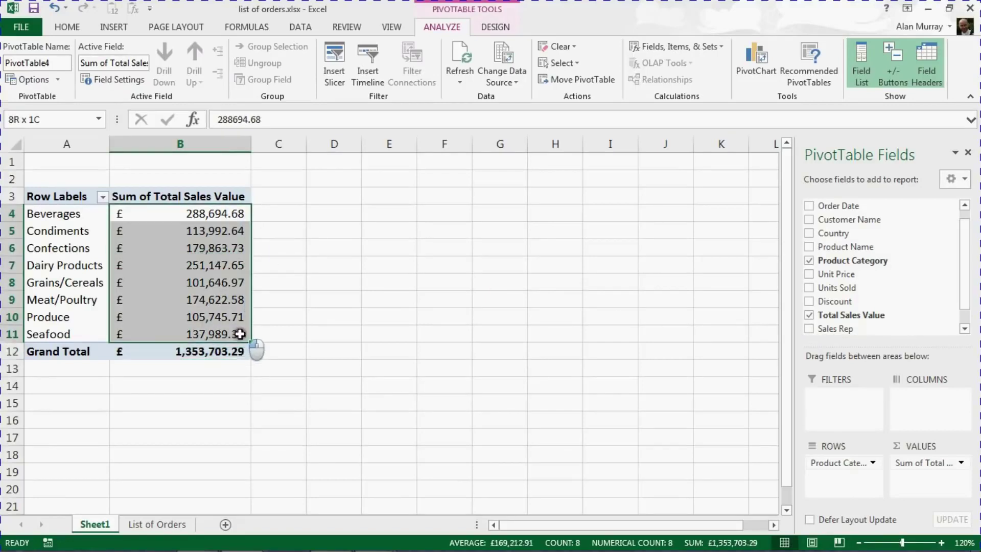
{"action": "left_click", "coordinate": [228, 213]}
{"action": "mouse_move", "coordinate": [231, 231]}
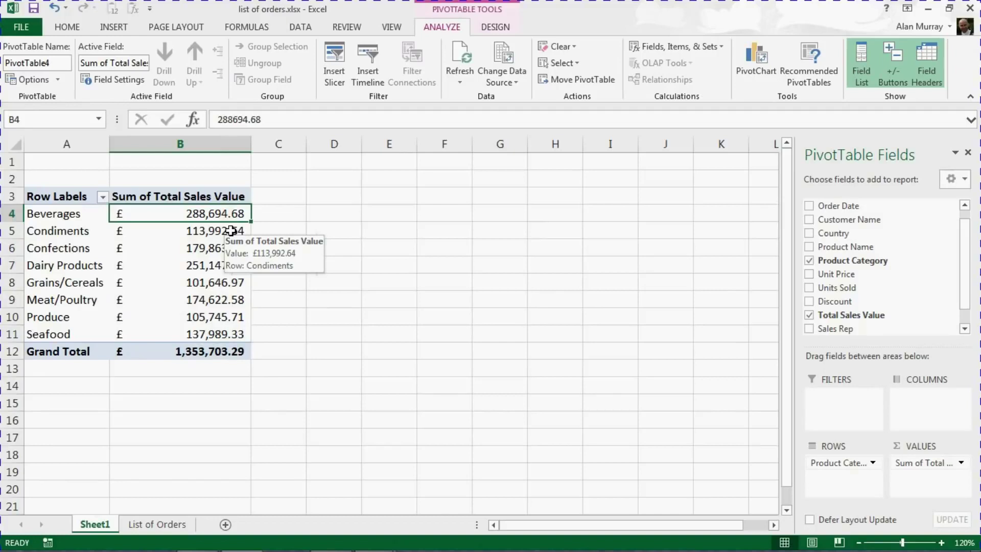
{"action": "left_click", "coordinate": [231, 231]}
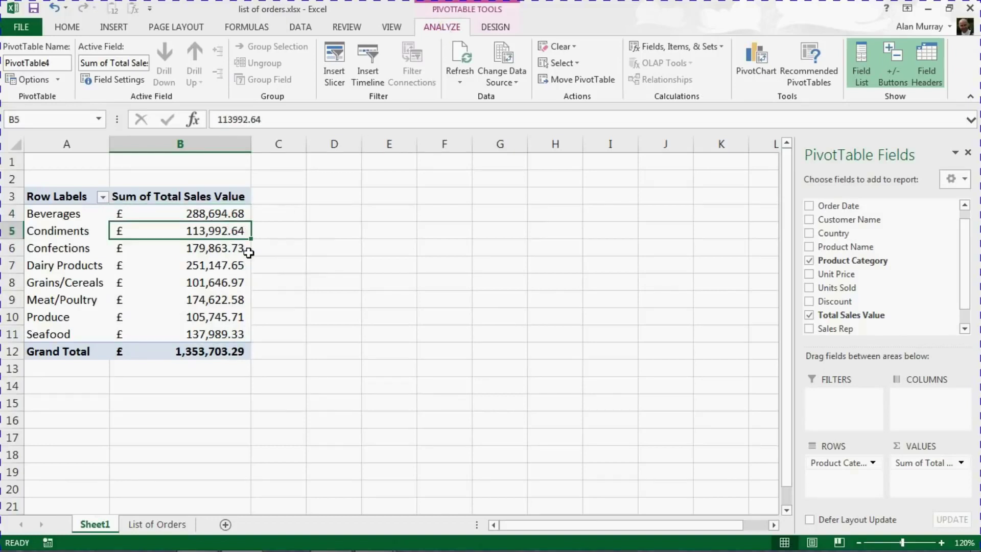
- Start a calculated field named Tax for the product category PivotTable
{"action": "left_click", "coordinate": [227, 262]}
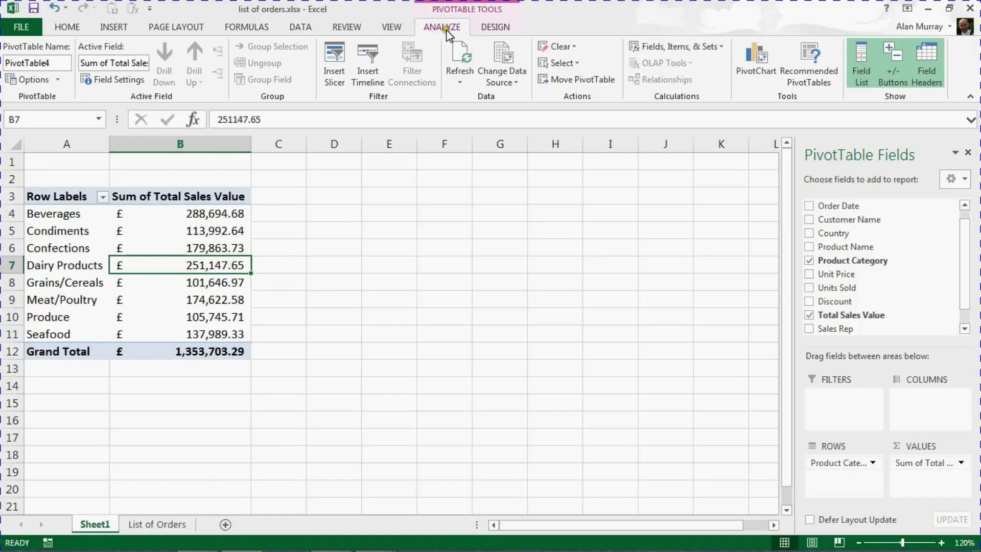
{"action": "left_click", "coordinate": [706, 49]}
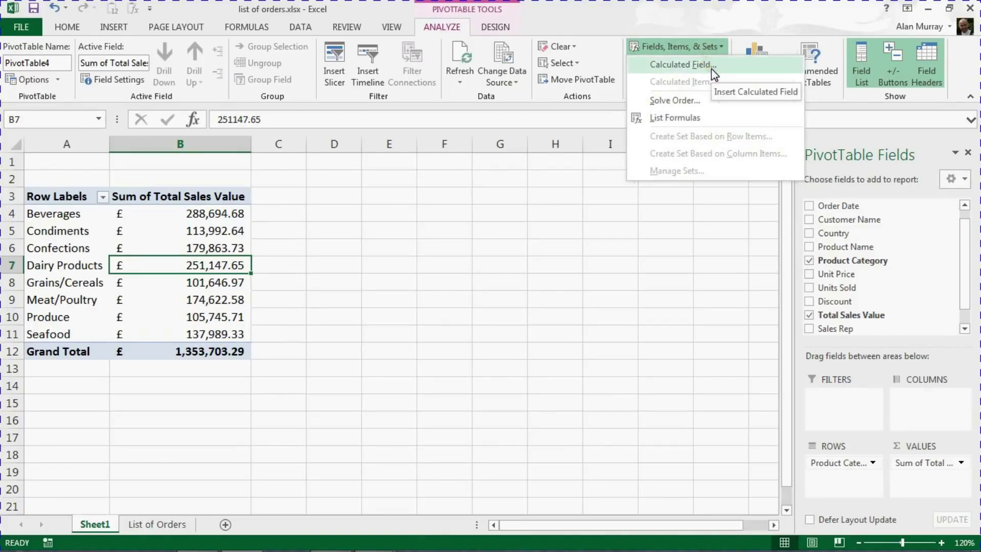
{"action": "left_click", "coordinate": [681, 64]}
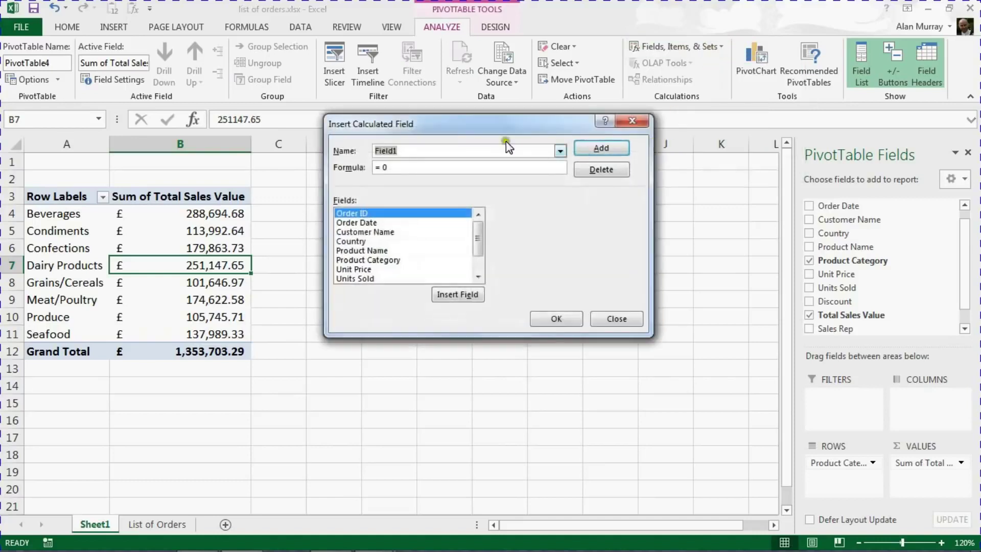
{"action": "left_click_drag", "start_coordinate": [459, 125], "coordinate": [429, 149]}
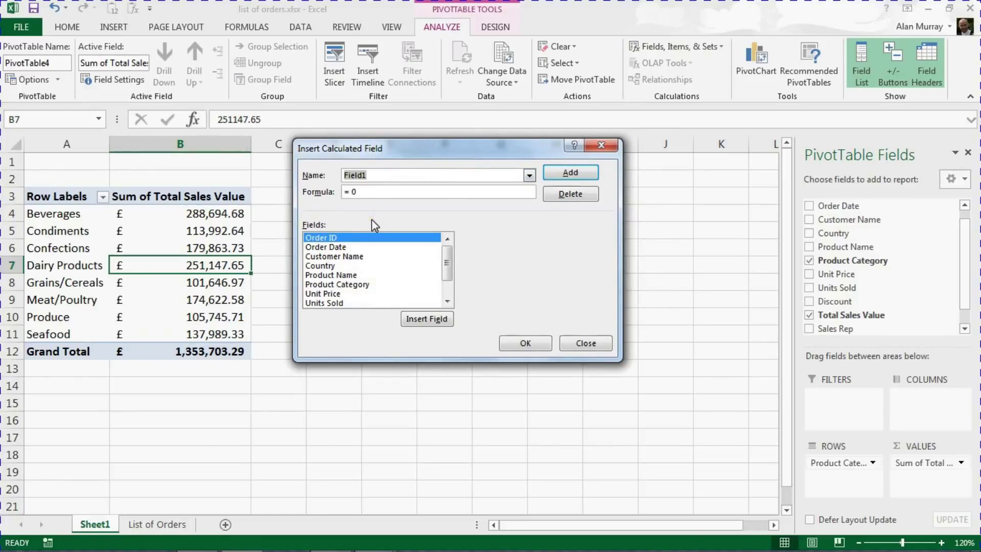
{"action": "type", "text": "Tax"}
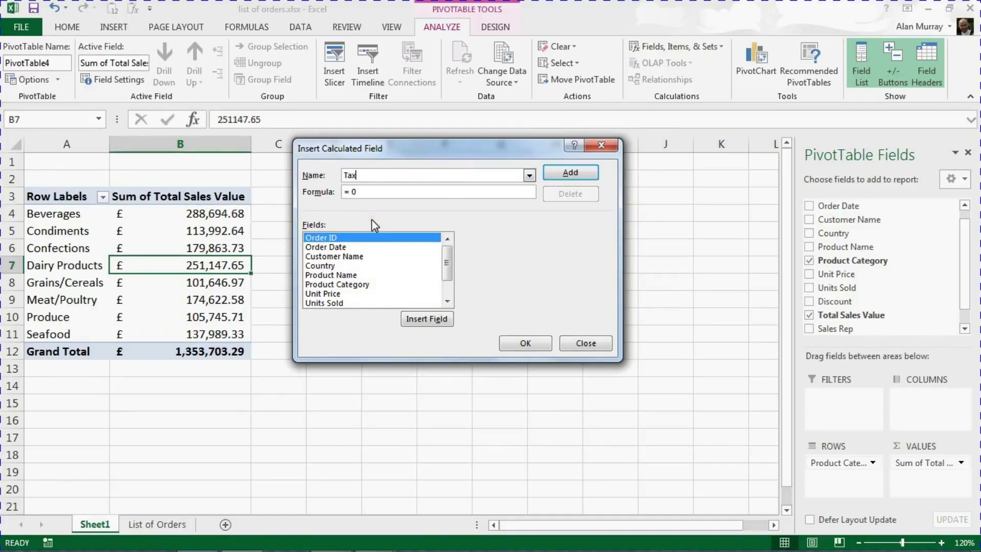
- Set the Tax calculated field's formula to = 'Total Sales Value'*0.25 and add it to the PivotTable
{"action": "left_click", "coordinate": [366, 192]}
{"action": "key", "text": "BackSpace"}
{"action": "key", "text": "BackSpace"}
{"action": "left_click_drag", "start_coordinate": [449, 259], "coordinate": [450, 281]}
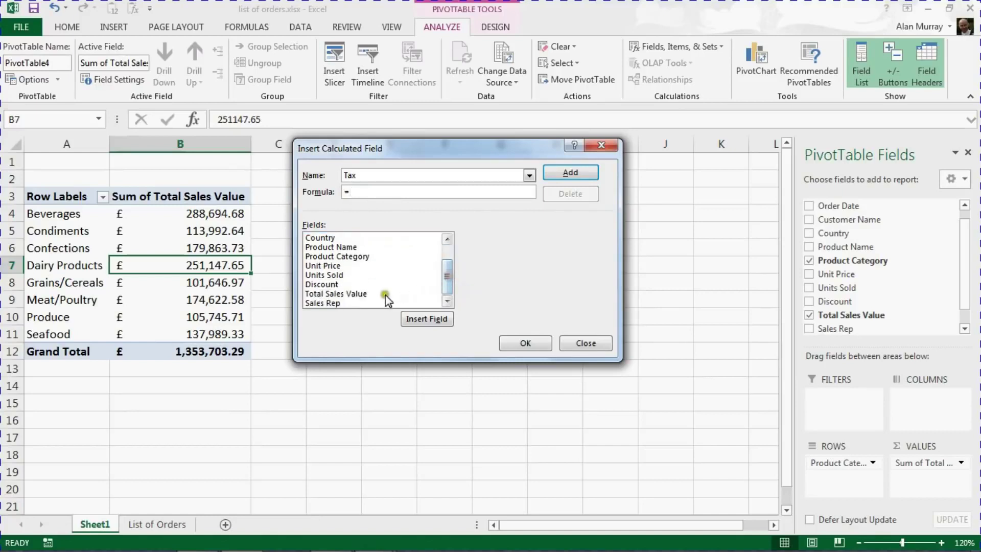
{"action": "double_click", "coordinate": [355, 294]}
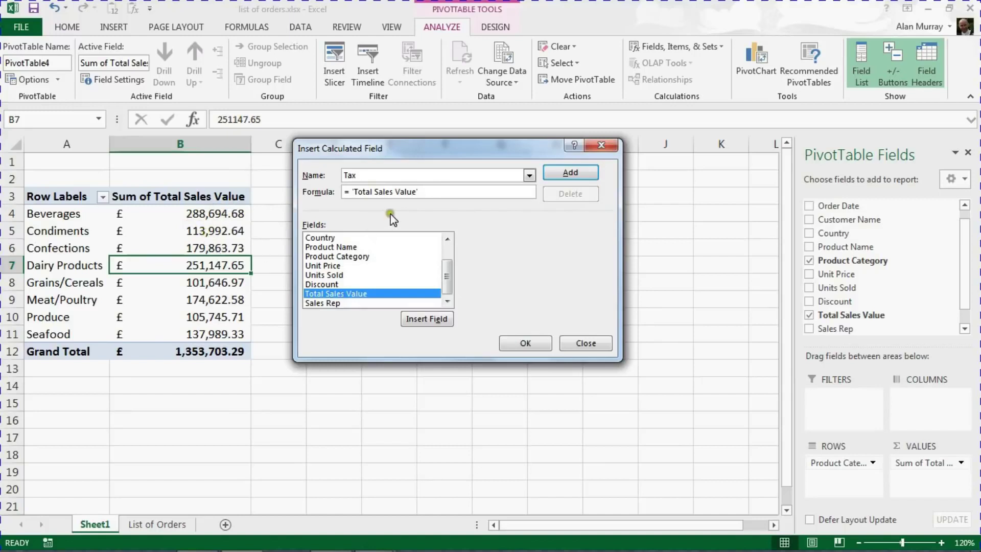
{"action": "type", "text": "*0.25"}
{"action": "left_click", "coordinate": [519, 344]}
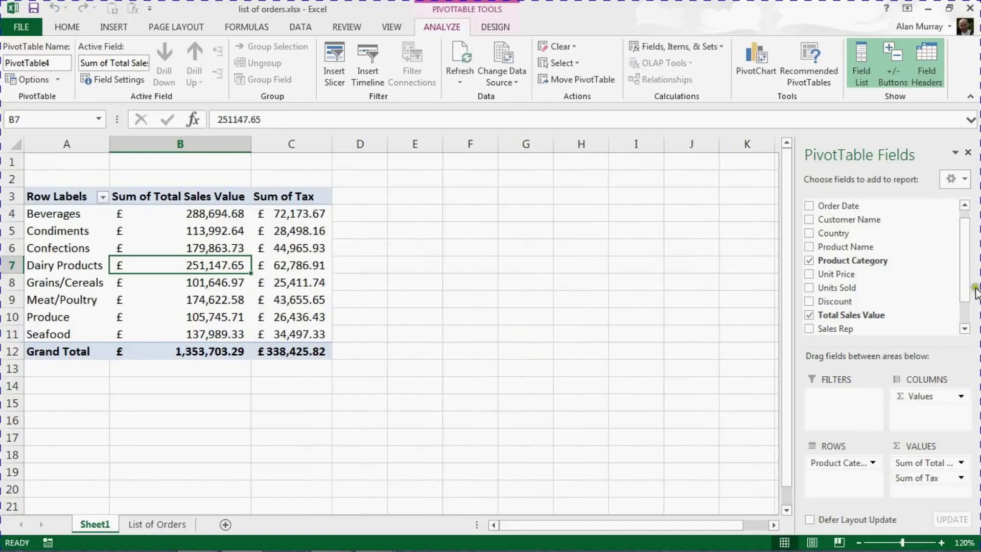
- Examine the Tax entry in the field list and compare the Sum of Tax column with the total sales values
{"action": "left_click", "coordinate": [964, 328]}
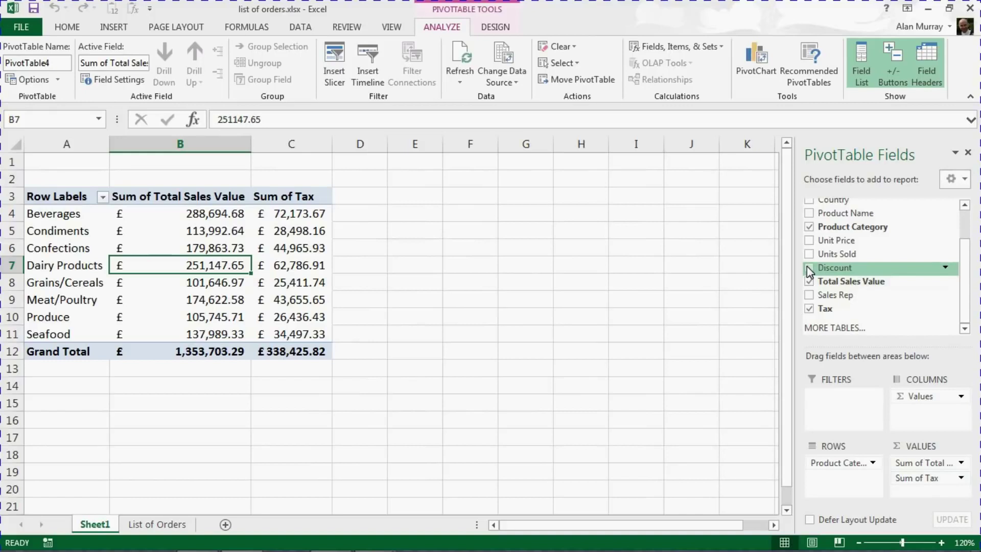
{"action": "left_click", "coordinate": [284, 215]}
{"action": "mouse_move", "coordinate": [283, 215]}
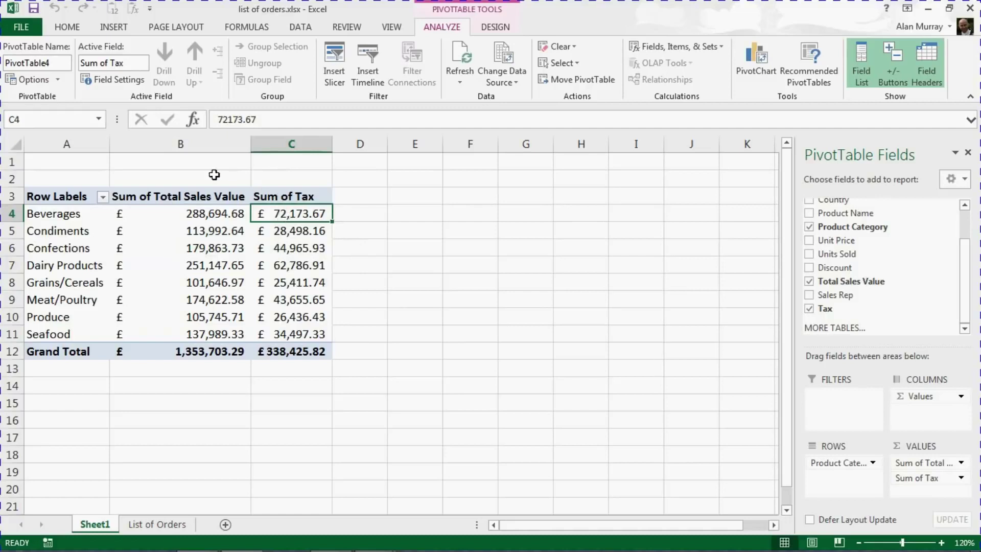
{"action": "left_click", "coordinate": [185, 213]}
{"action": "mouse_move", "coordinate": [185, 215]}
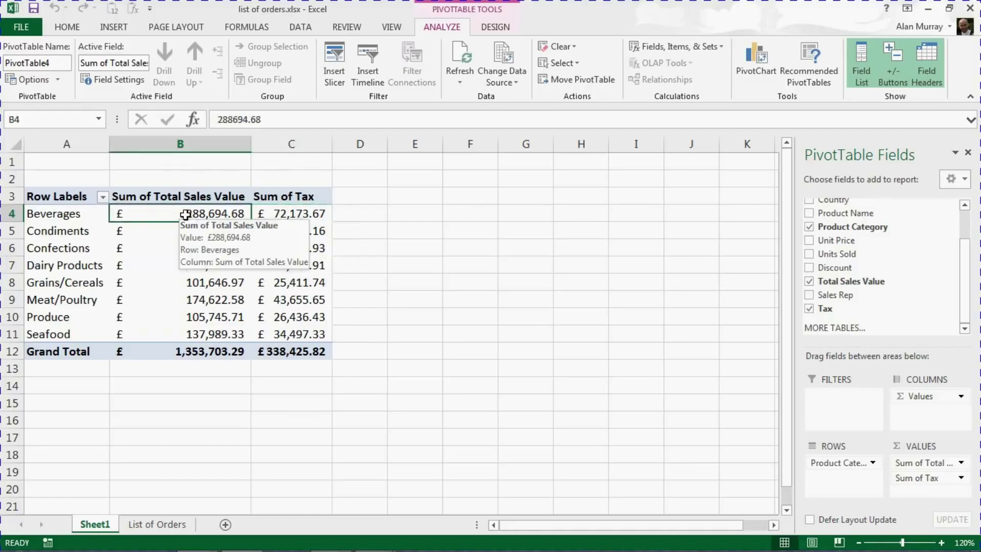
{"action": "mouse_move", "coordinate": [181, 334]}
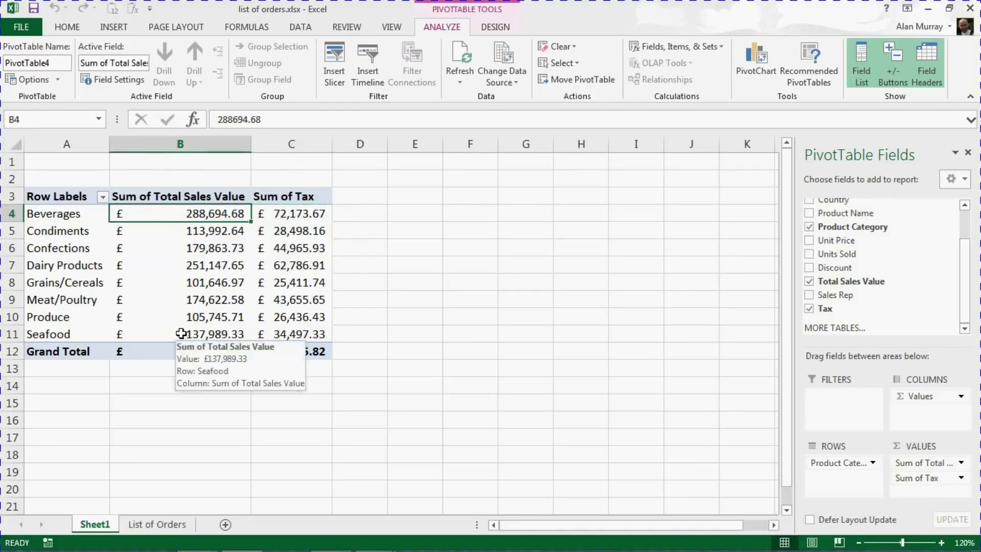
{"action": "mouse_move", "coordinate": [175, 258]}
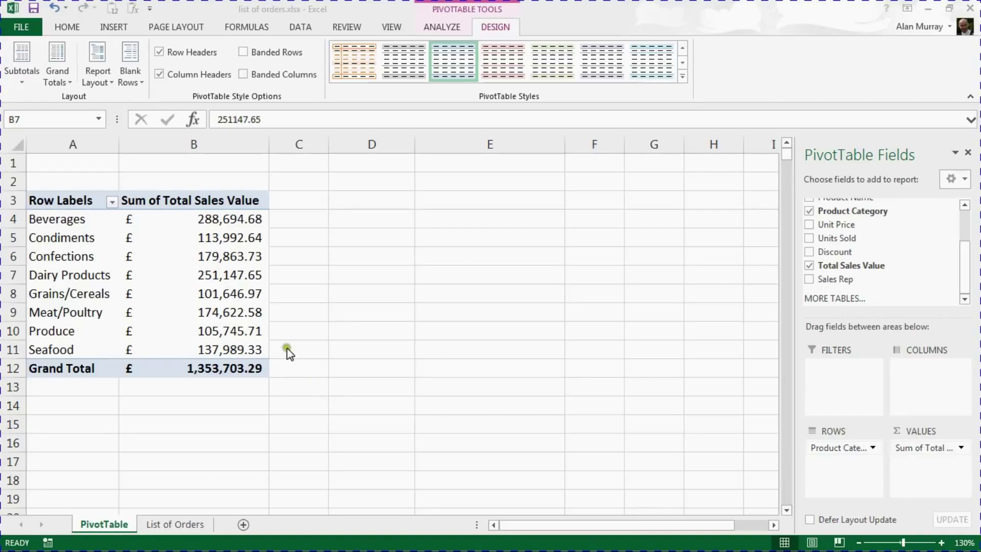
- Apply green solid fill data bars to the product category sales values in B4:B11, excluding the grand total
{"action": "left_click", "coordinate": [254, 332]}
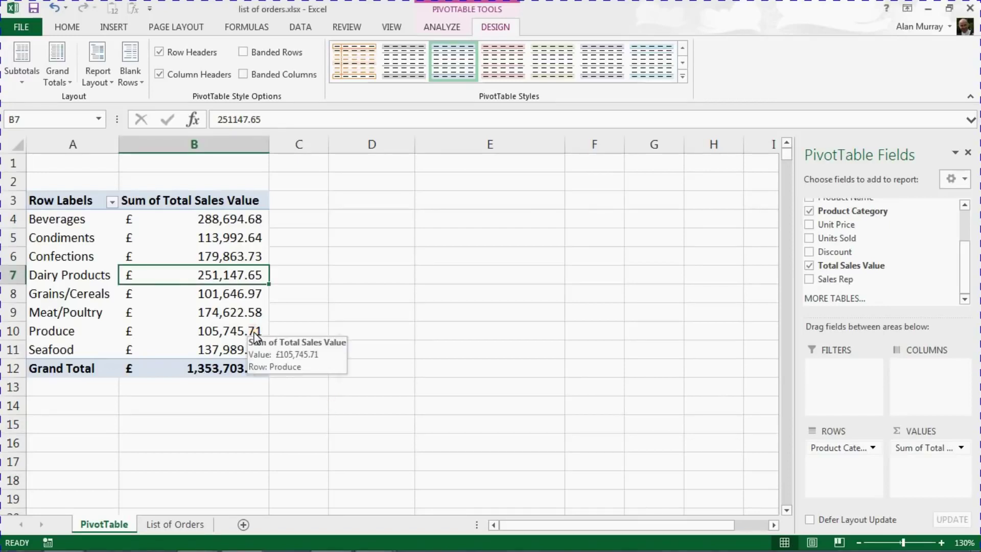
{"action": "left_click", "coordinate": [240, 224]}
{"action": "left_click_drag", "start_coordinate": [240, 225], "coordinate": [237, 345]}
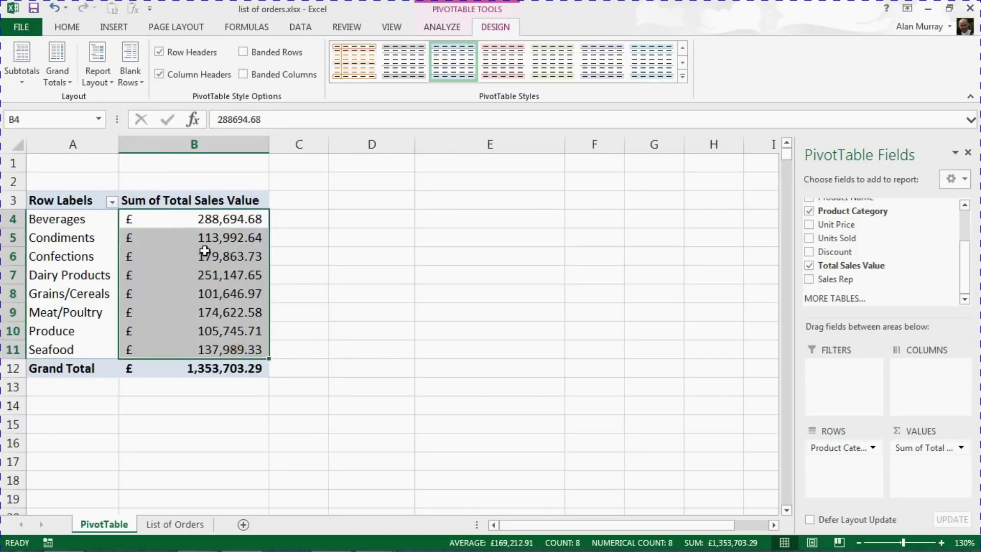
{"action": "left_click", "coordinate": [73, 29]}
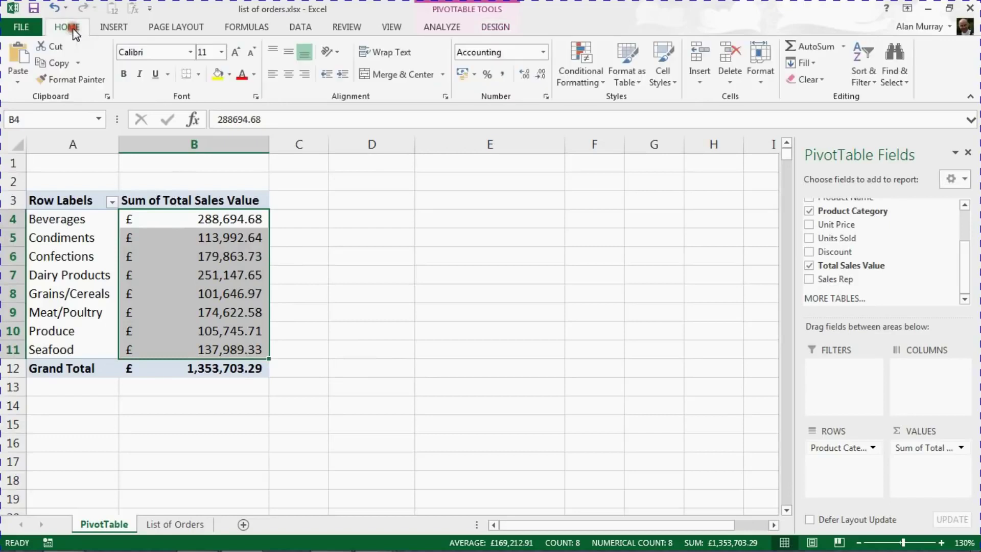
{"action": "left_click", "coordinate": [567, 80]}
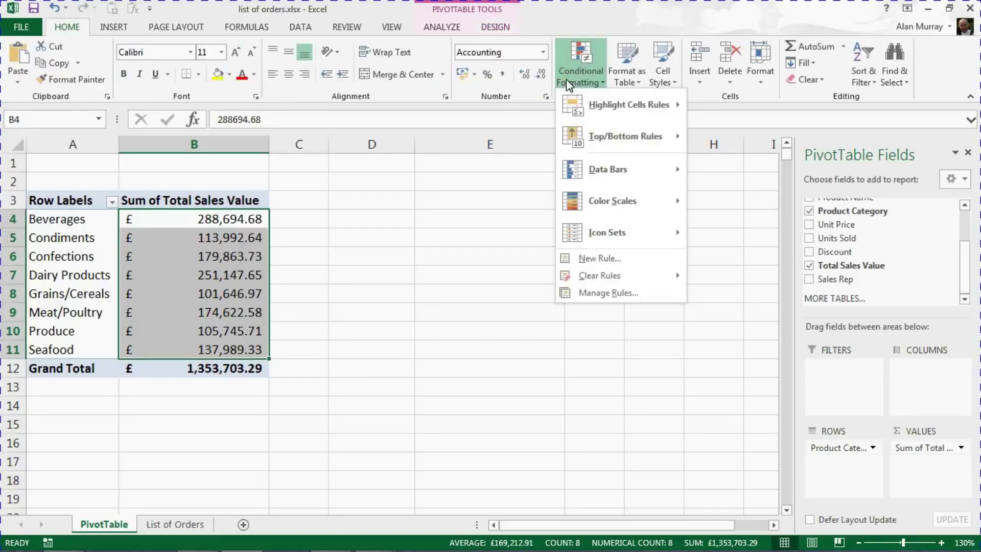
{"action": "mouse_move", "coordinate": [593, 167]}
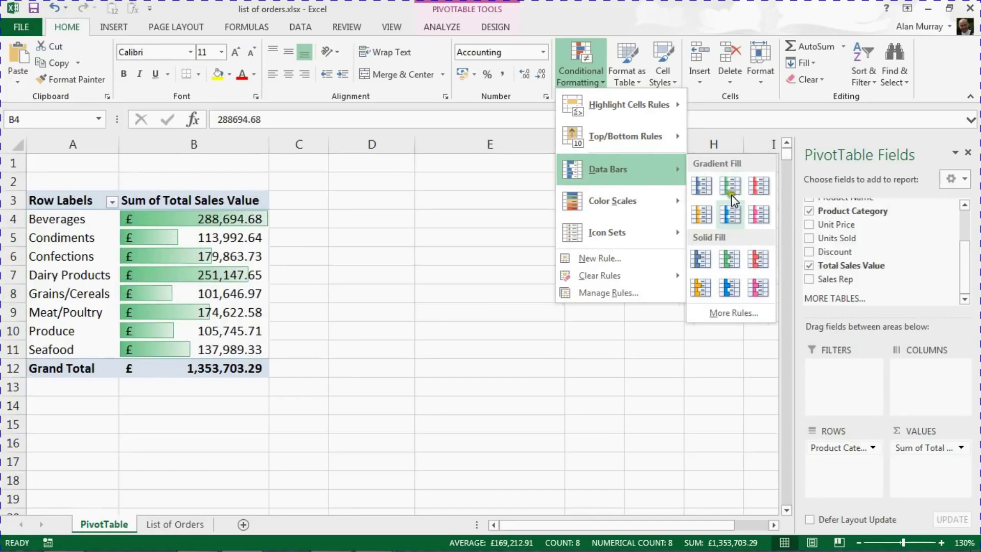
{"action": "left_click", "coordinate": [730, 258]}
{"action": "left_click", "coordinate": [252, 309]}
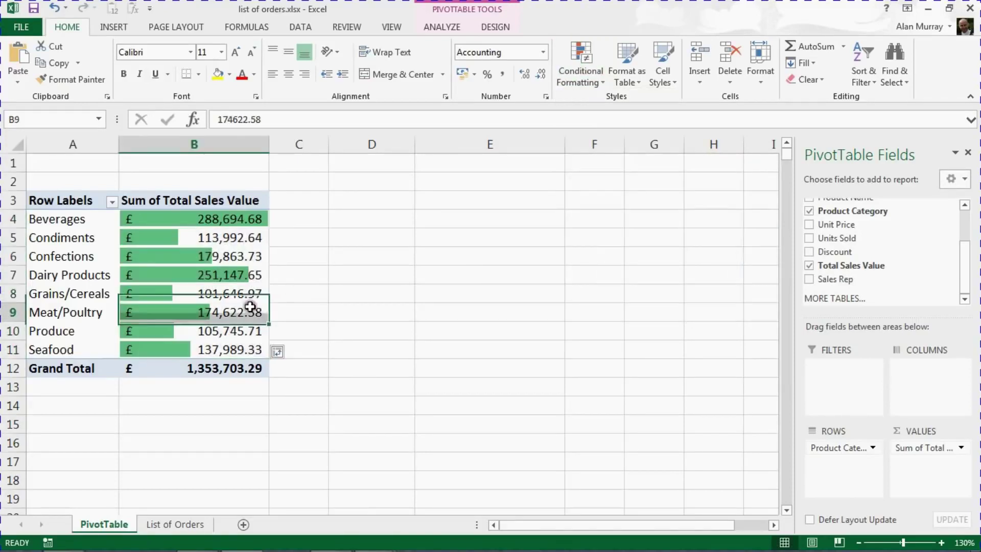
{"action": "left_click", "coordinate": [92, 219]}
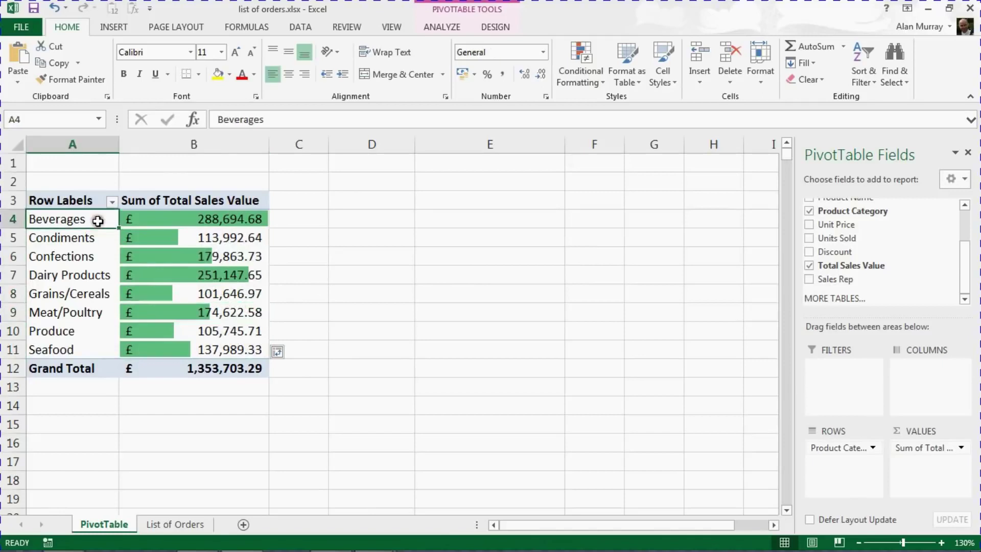